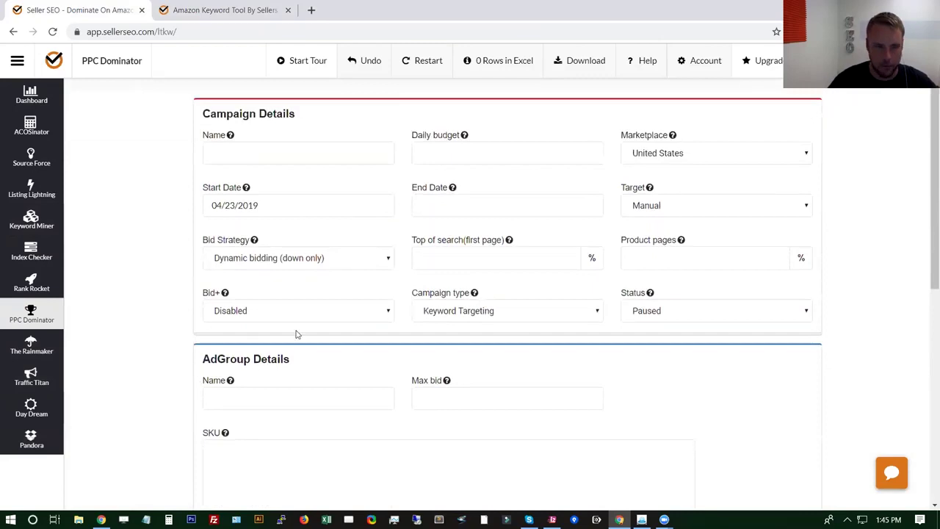
# - Name the campaign "Campaign 1 - Keyword - Manual"
pyautogui.click(319, 151)
pyautogui.write('Campaign 1')
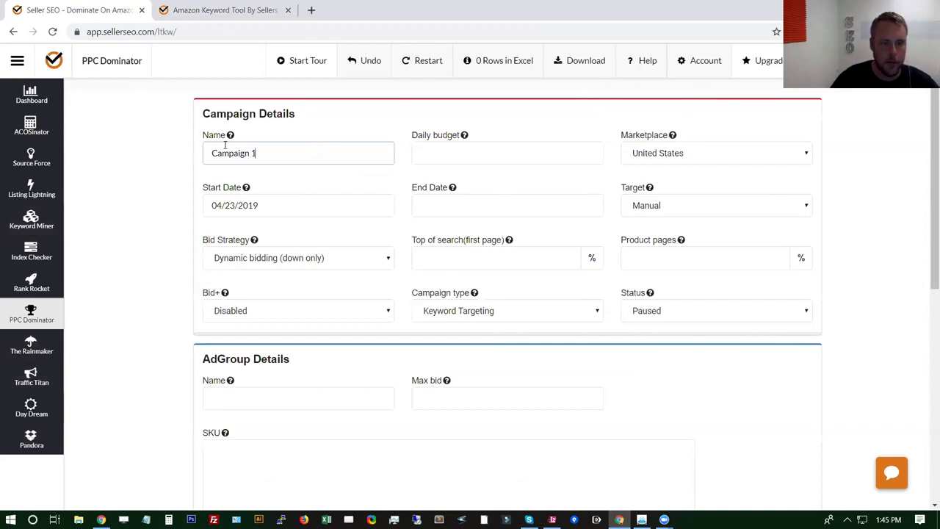
pyautogui.hotkey('ctrl', 'shift', 'Left')
pyautogui.hotkey('ctrl', 'shift', 'Left')
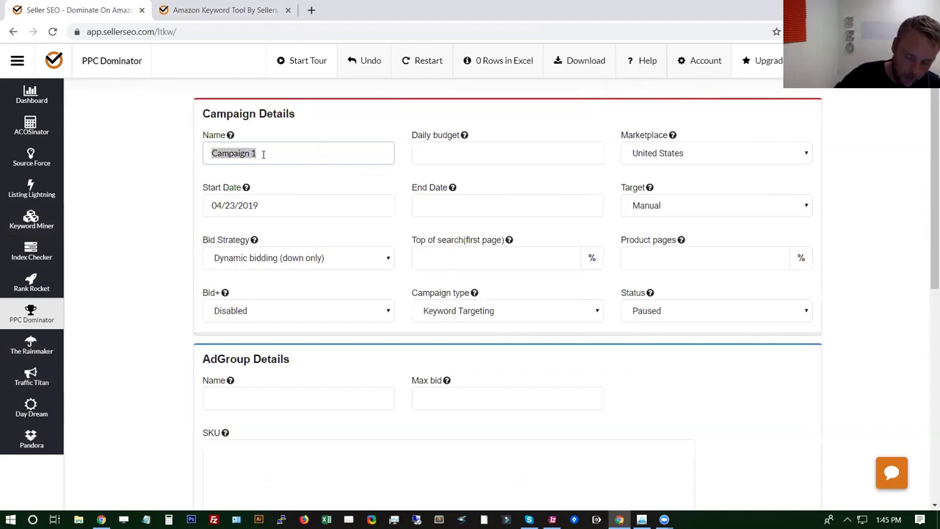
pyautogui.press('Right')
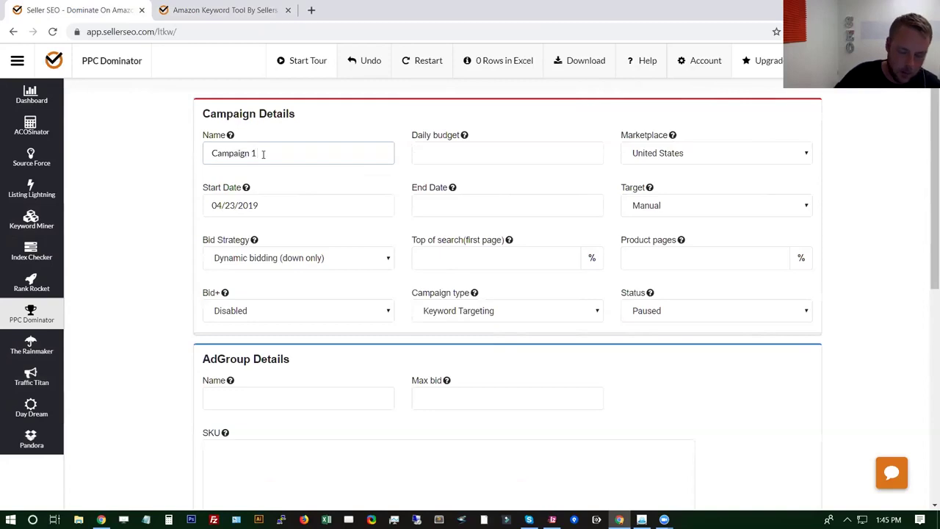
pyautogui.write('- Keywor')
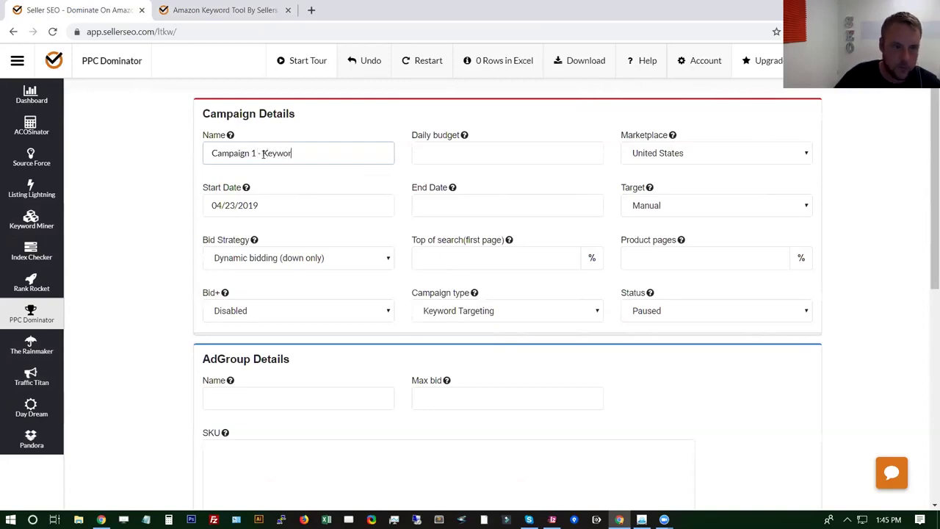
pyautogui.write('d - Manual')
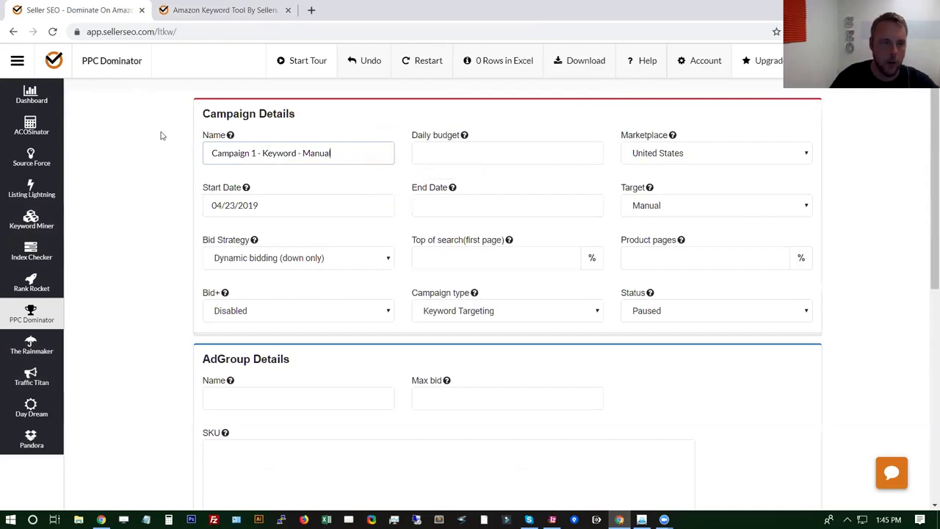
pyautogui.moveTo(367, 149); pyautogui.dragTo(188, 151)
pyautogui.click(187, 151)
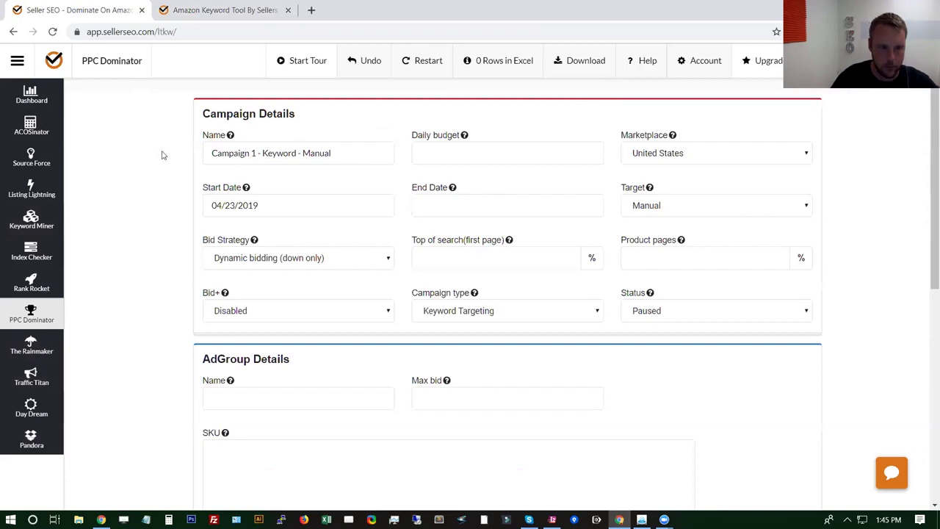
# - Set the campaign's daily budget to 200
pyautogui.click(420, 152)
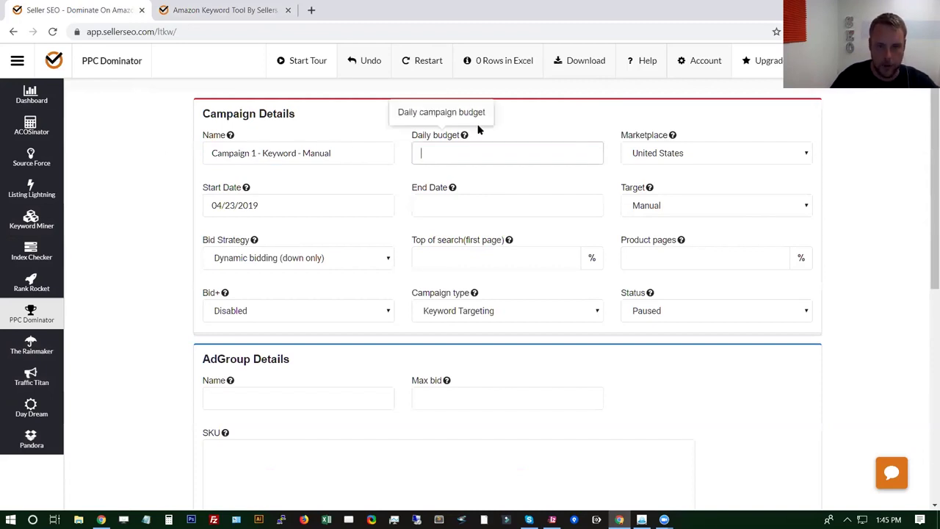
pyautogui.moveTo(466, 136)
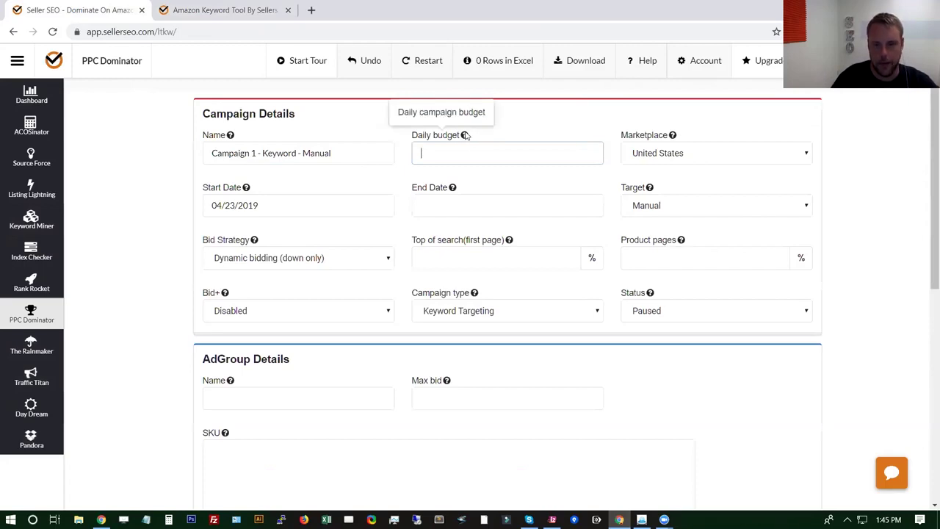
pyautogui.write('100')
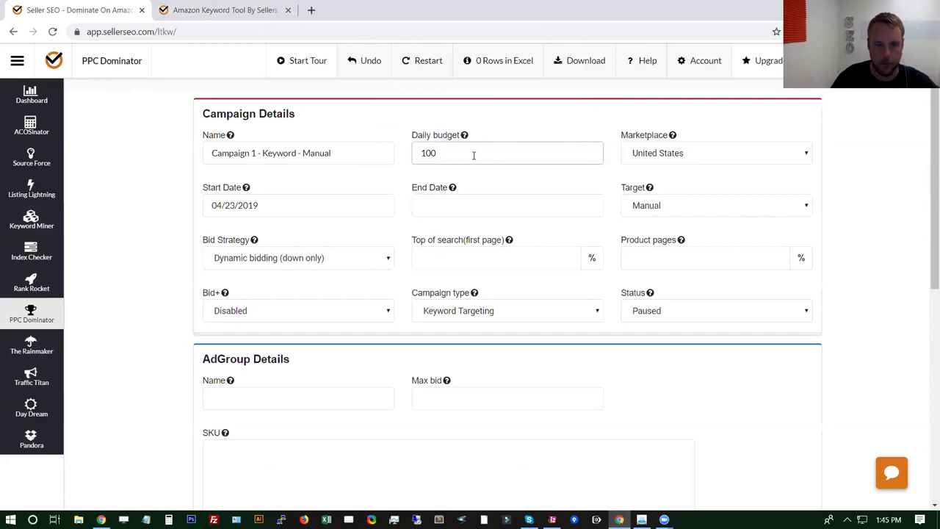
pyautogui.doubleClick(469, 153)
pyautogui.write('200')
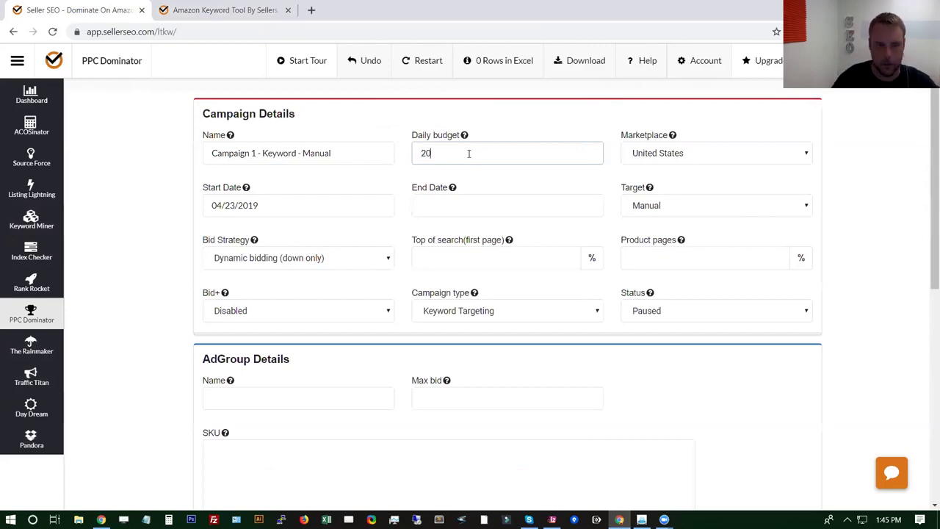
pyautogui.click(626, 117)
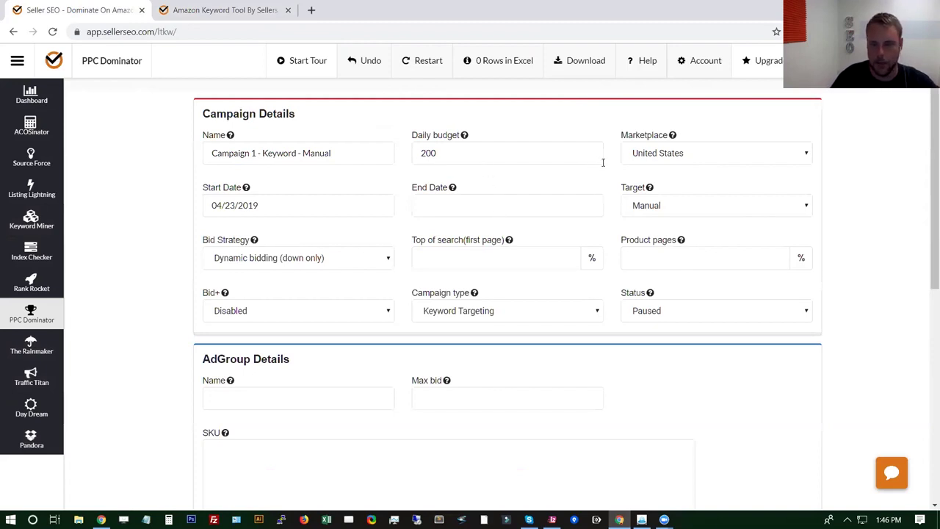
# - Examine the choices offered for the campaign's marketplace, end date and targeting
pyautogui.rightClick(740, 158)
pyautogui.click(722, 162)
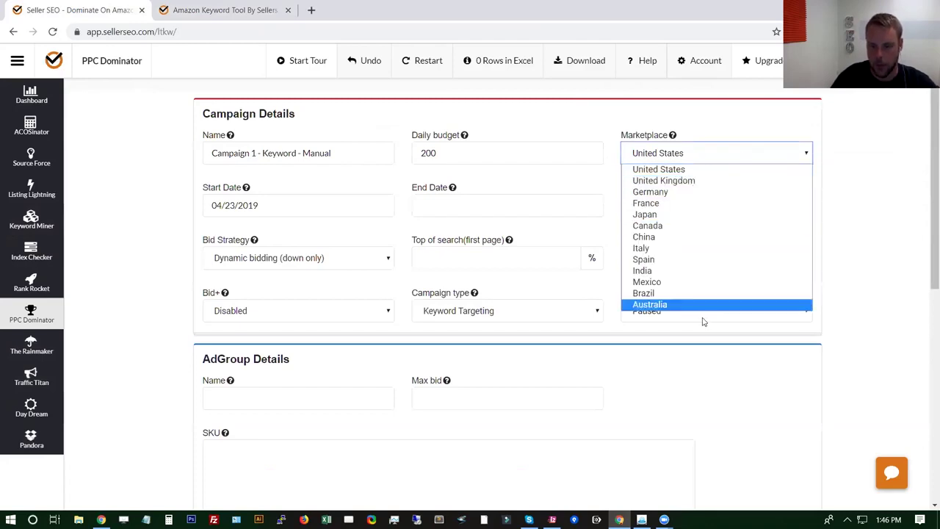
pyautogui.click(843, 131)
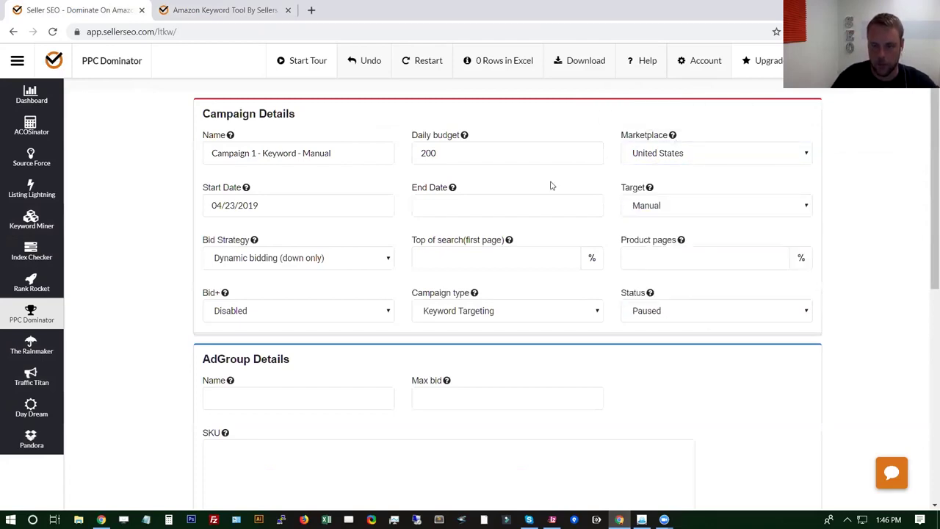
pyautogui.scroll(-1, 555, 185)
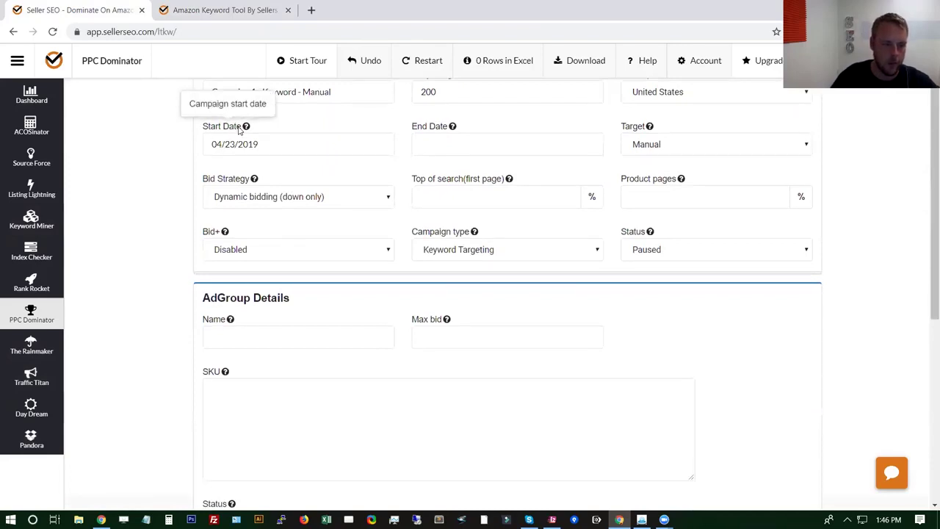
pyautogui.click(469, 145)
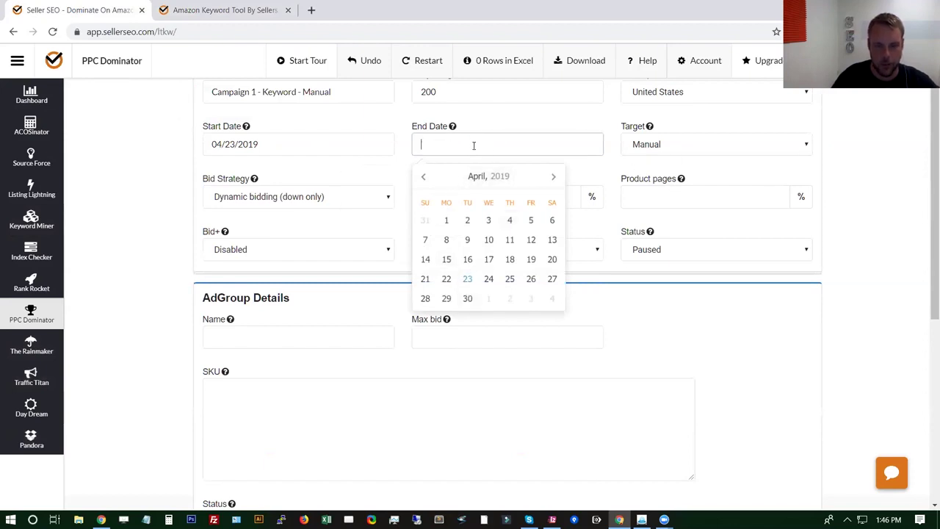
pyautogui.click(898, 147)
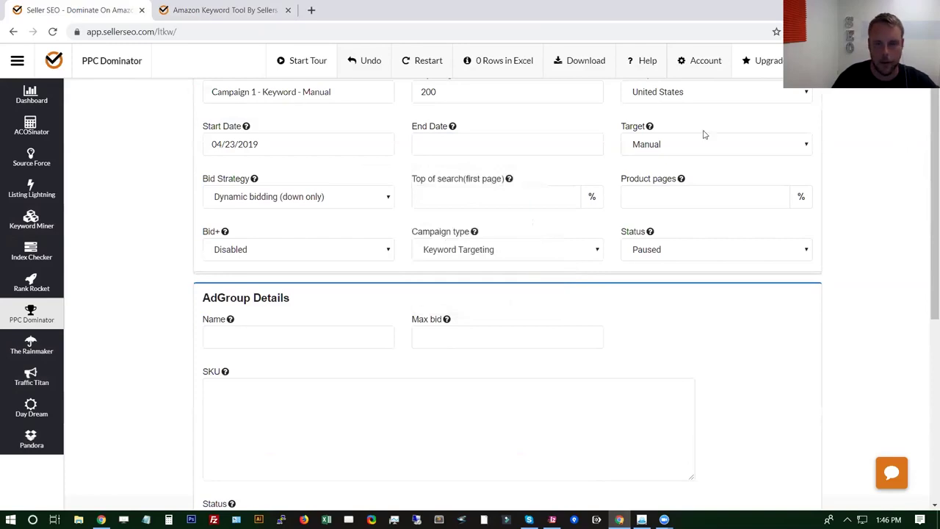
pyautogui.click(671, 141)
pyautogui.click(675, 141)
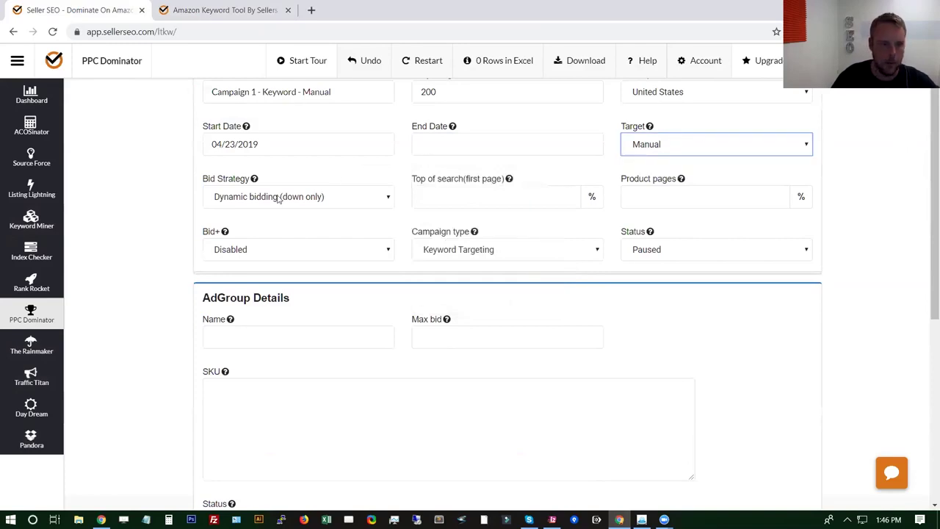
# - Try the Dynamic bidding (up and down) bid strategy, and return it to Dynamic bidding (down only)
pyautogui.click(315, 199)
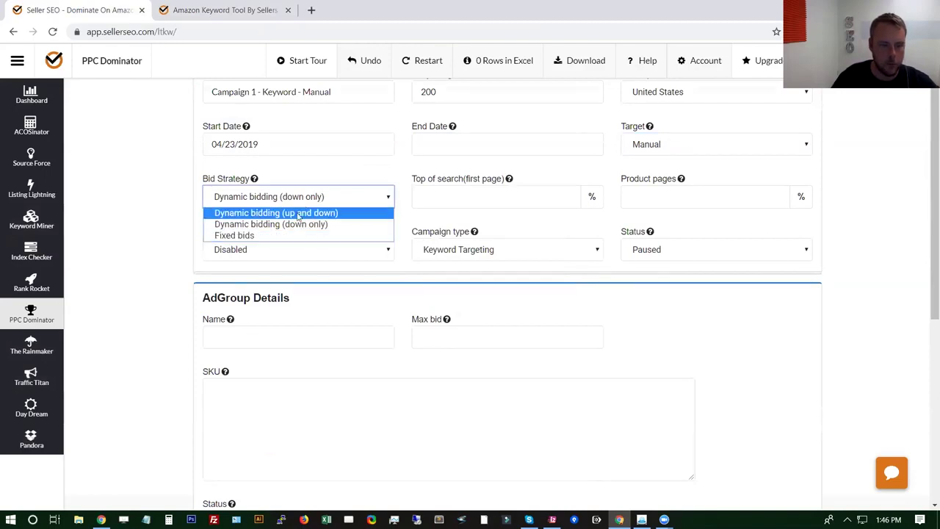
pyautogui.click(301, 224)
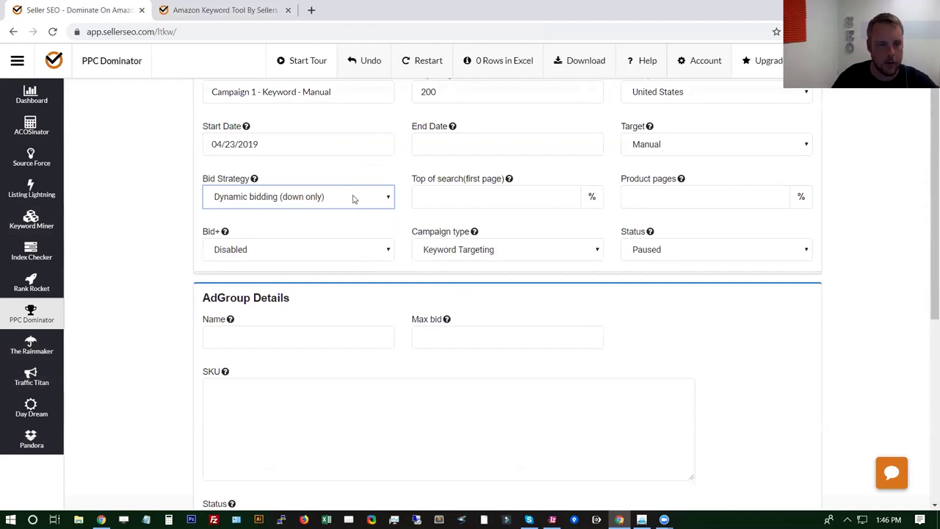
pyautogui.click(353, 199)
pyautogui.click(289, 207)
pyautogui.click(288, 206)
pyautogui.click(296, 212)
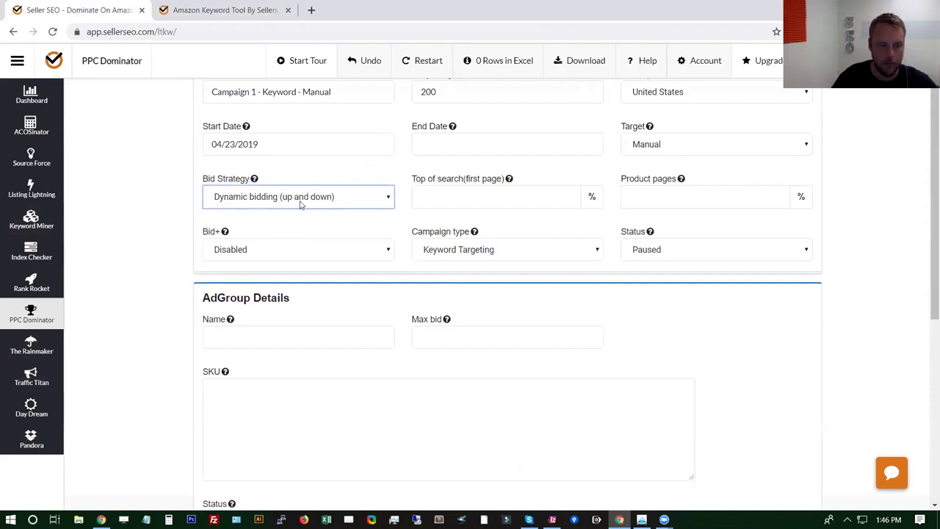
pyautogui.click(301, 205)
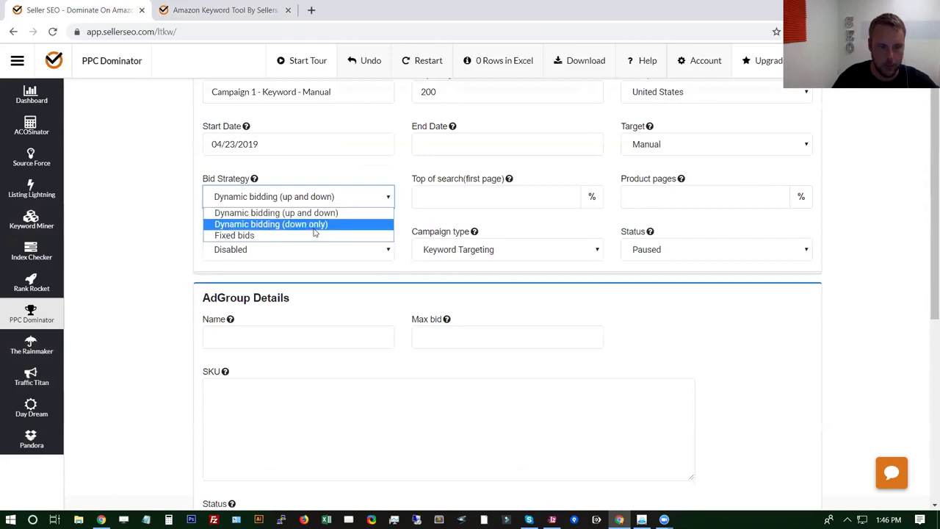
pyautogui.click(316, 227)
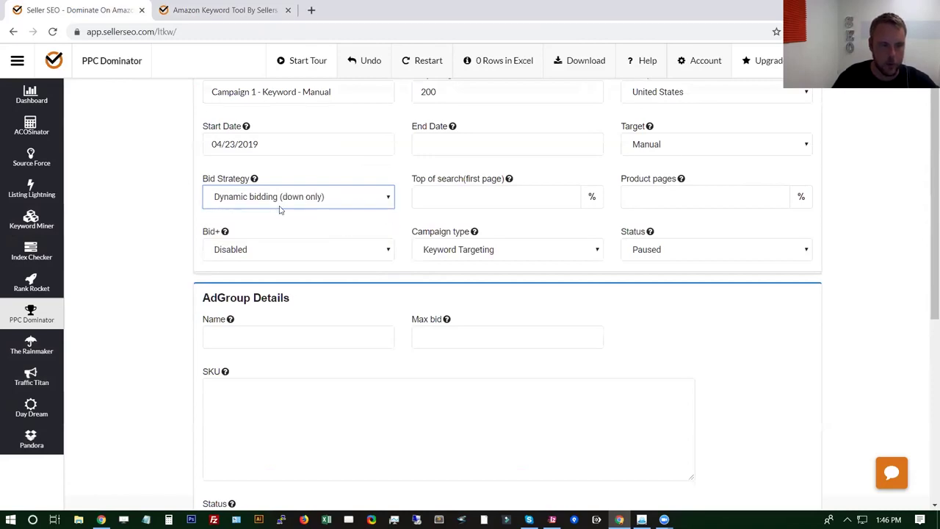
# - Try a 50% top of search (first page) bid adjustment and clear it again
pyautogui.click(507, 196)
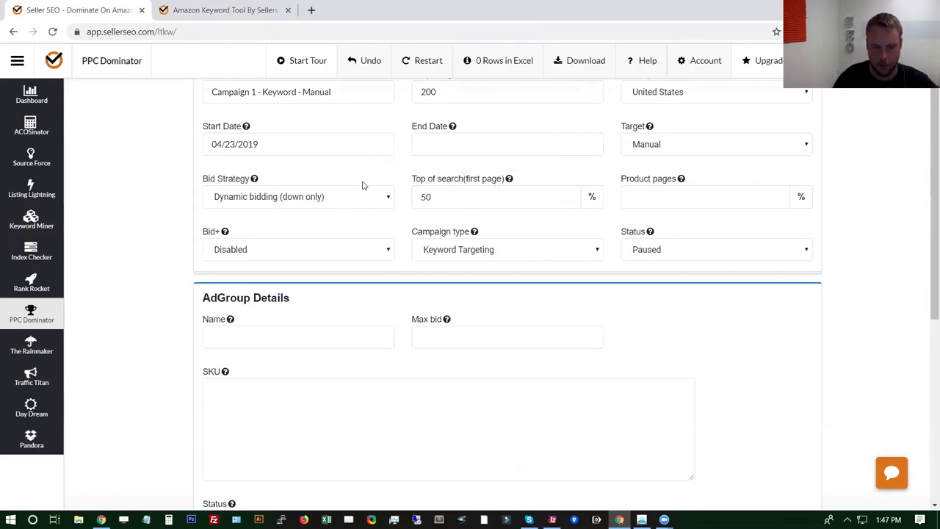
pyautogui.click(441, 194)
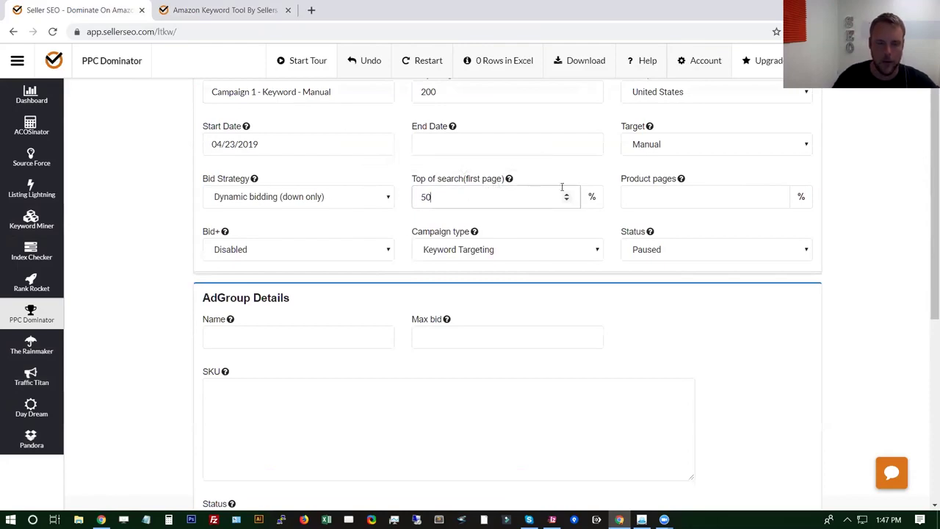
pyautogui.doubleClick(424, 208)
pyautogui.press('BackSpace')
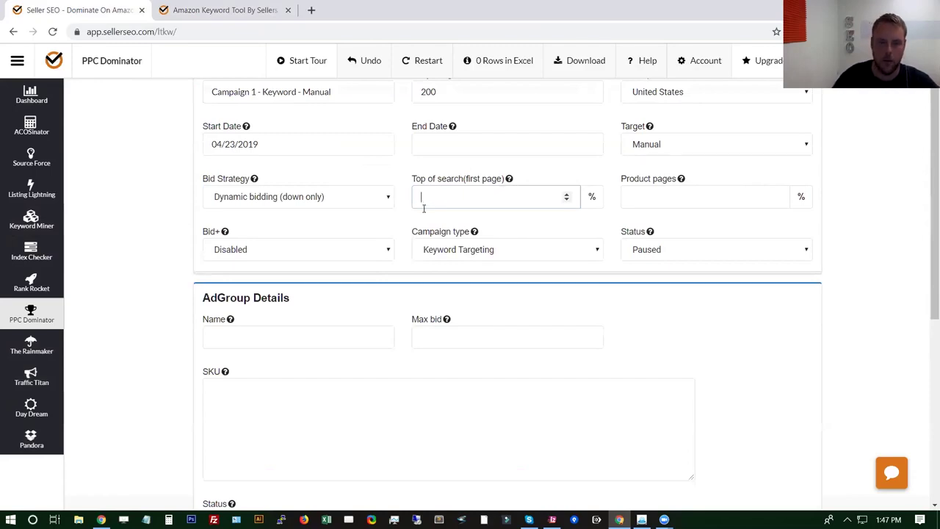
# - Try a percentage for the product pages bid adjustment and leave it empty
pyautogui.click(776, 198)
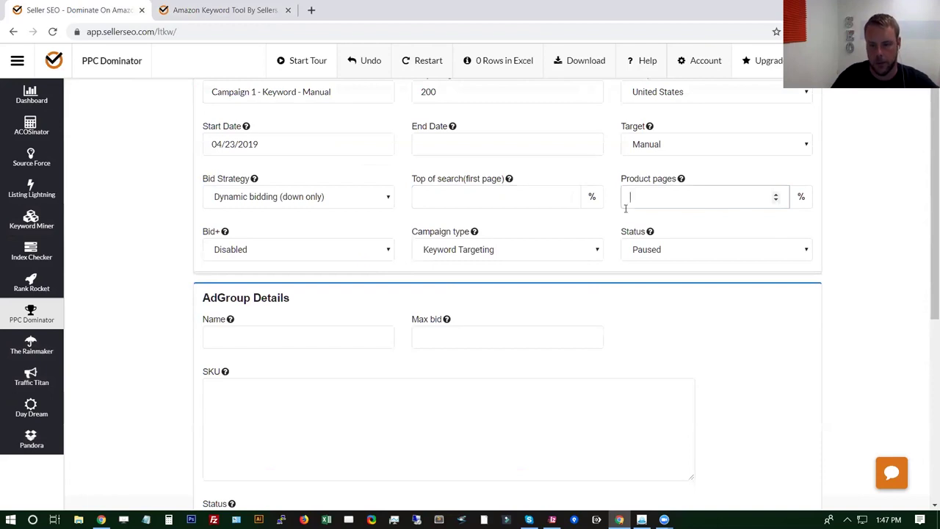
pyautogui.write('6')
pyautogui.press('BackSpace')
pyautogui.write('4')
pyautogui.click(617, 188)
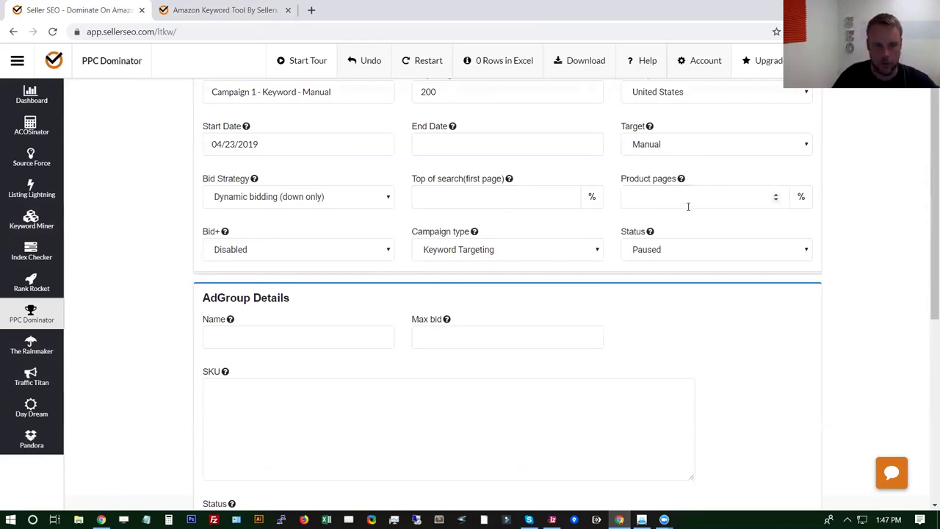
# - Check the Bid+ and campaign type options, keeping Bid+ disabled and the type on Keyword Targeting
pyautogui.scroll(-1, 654, 228)
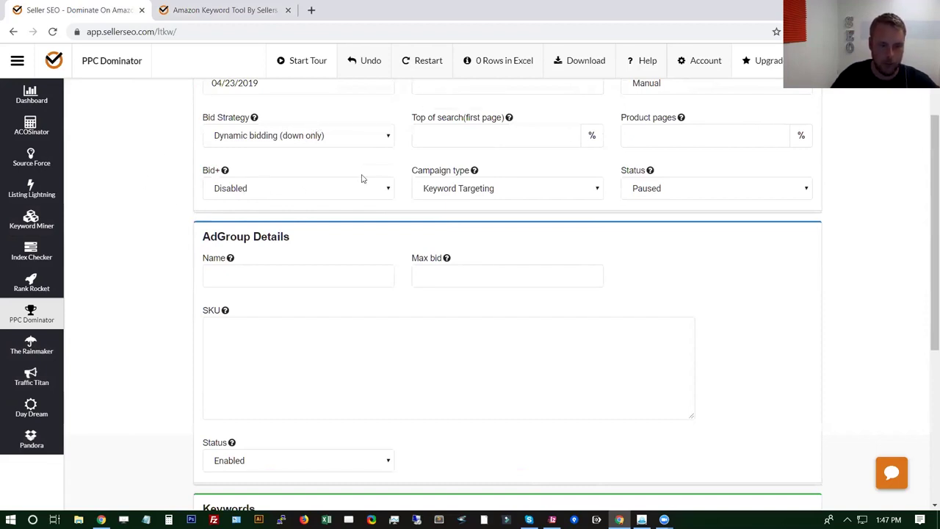
pyautogui.click(257, 193)
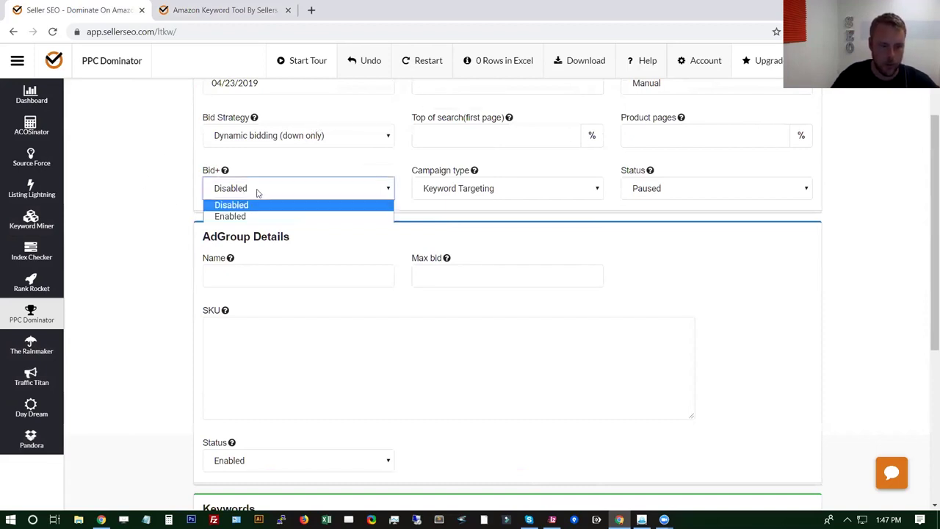
pyautogui.click(175, 163)
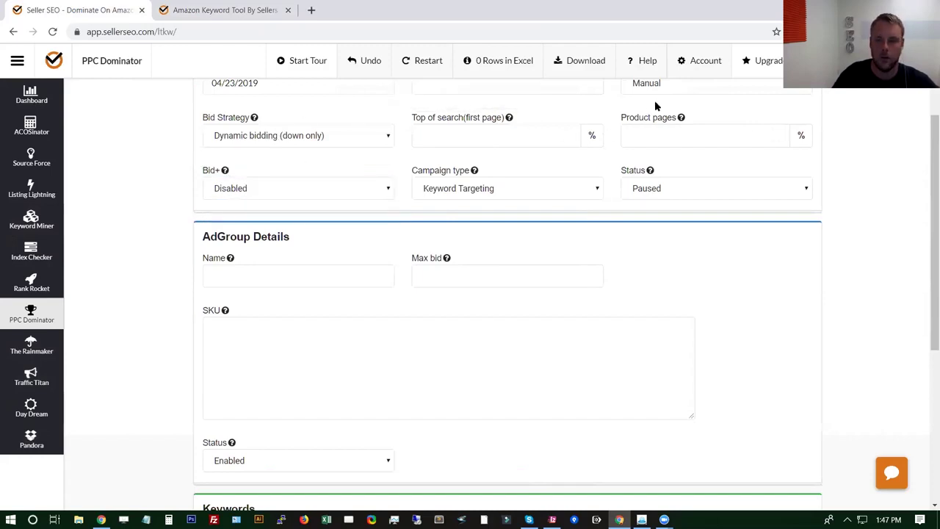
pyautogui.click(452, 192)
pyautogui.click(714, 159)
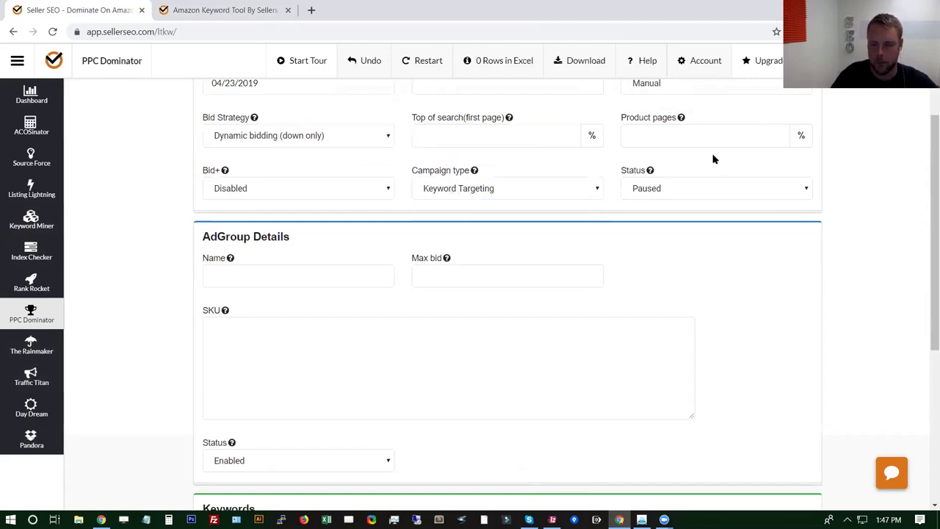
# - Set the campaign's status to Enabled
pyautogui.click(662, 190)
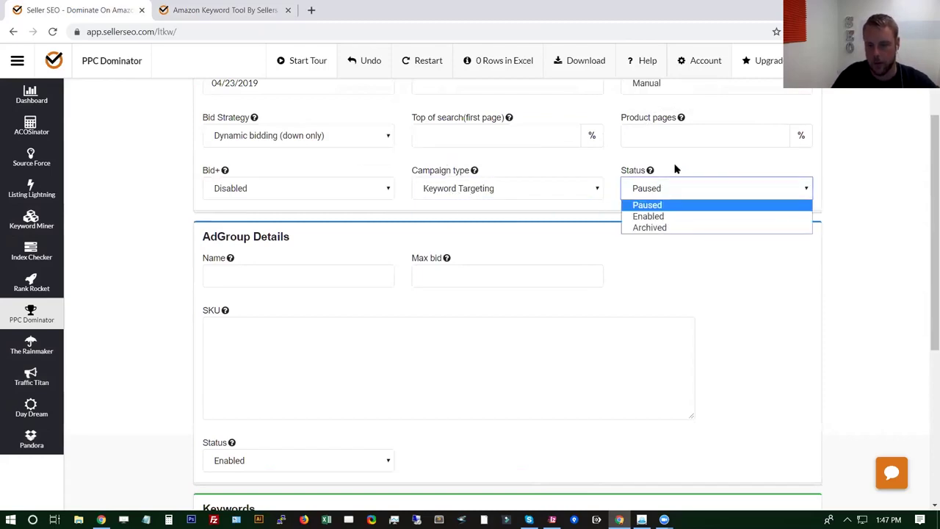
pyautogui.click(677, 168)
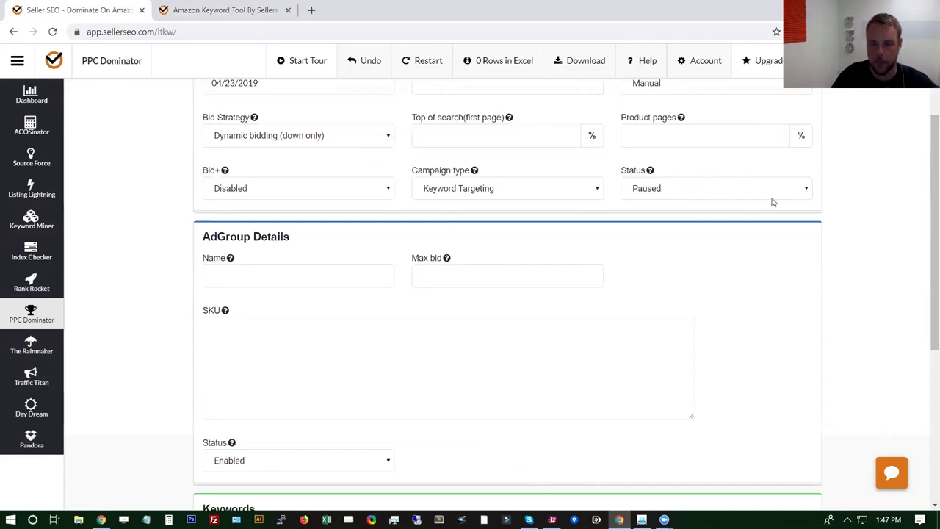
pyautogui.click(705, 187)
pyautogui.click(690, 284)
pyautogui.click(653, 187)
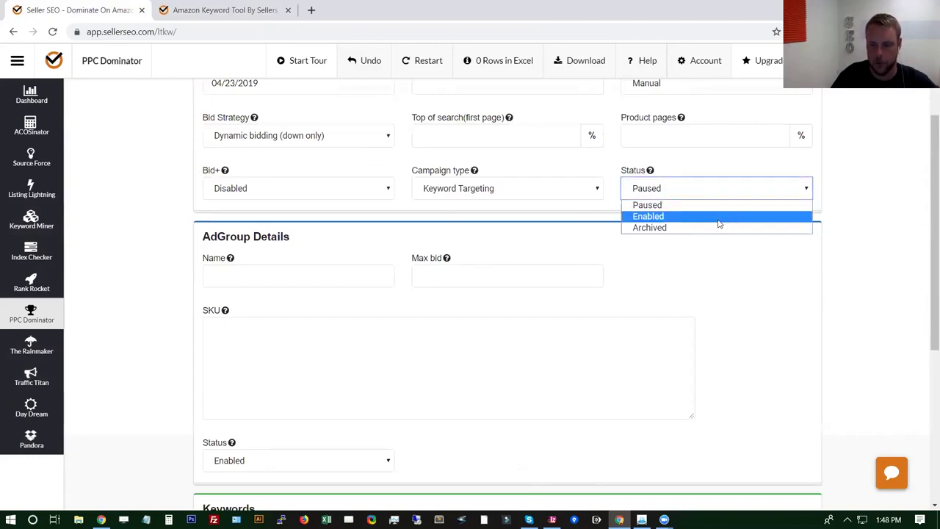
pyautogui.click(719, 216)
pyautogui.scroll(-1, 679, 244)
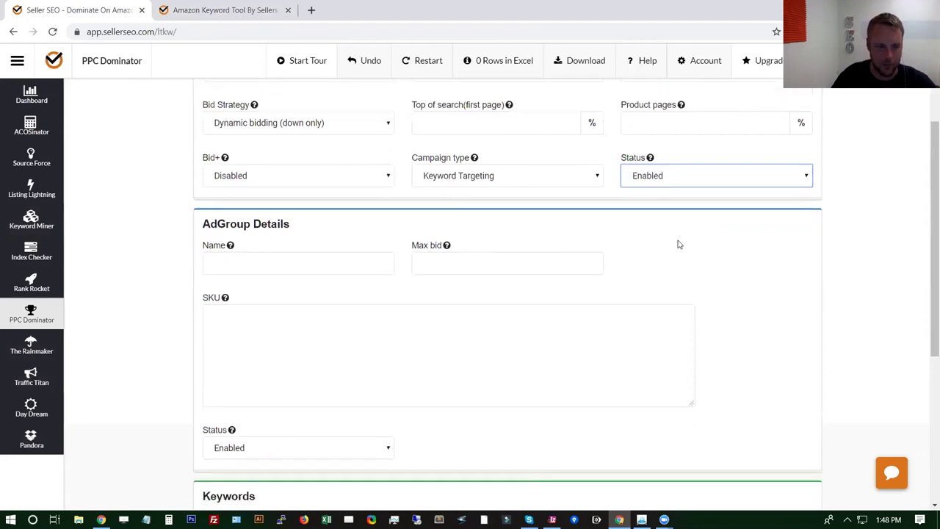
# - Name the ad group AG and set its max bid to 0.99
pyautogui.scroll(-1, 680, 245)
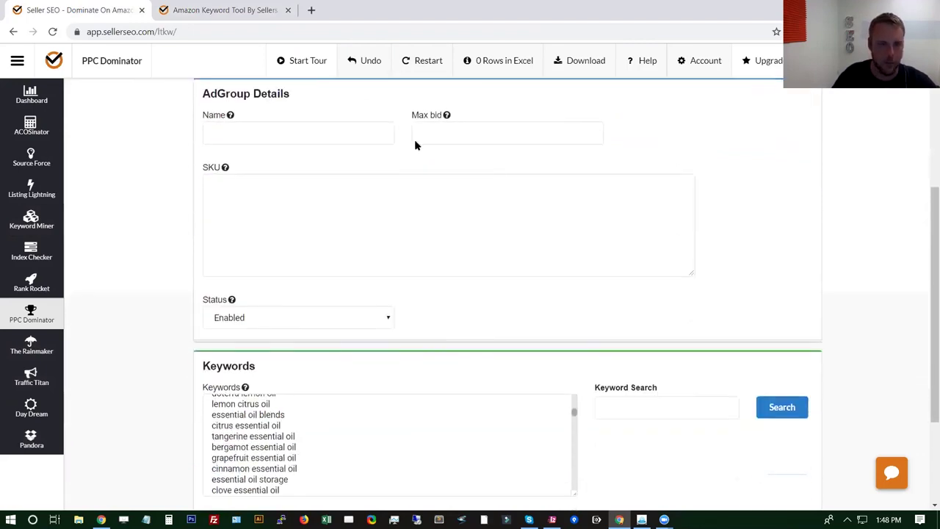
pyautogui.click(359, 130)
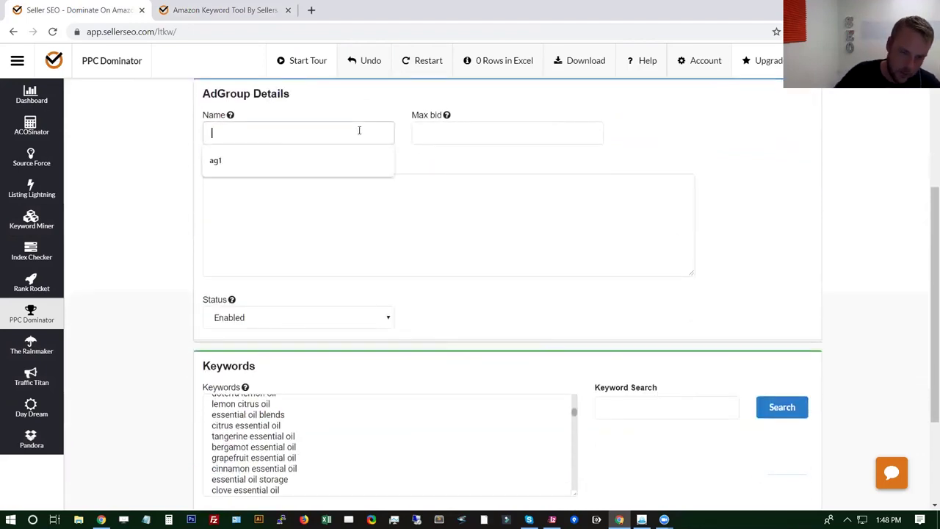
pyautogui.write('AG')
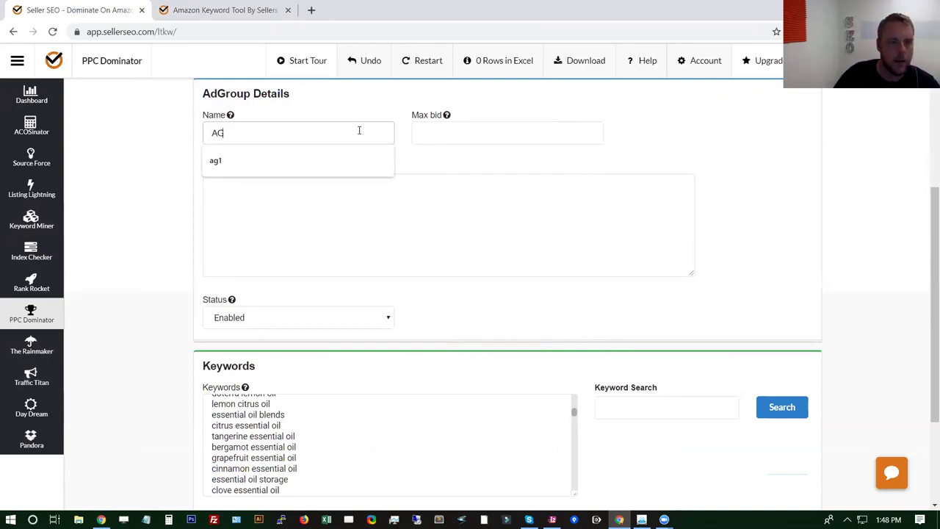
pyautogui.click(303, 257)
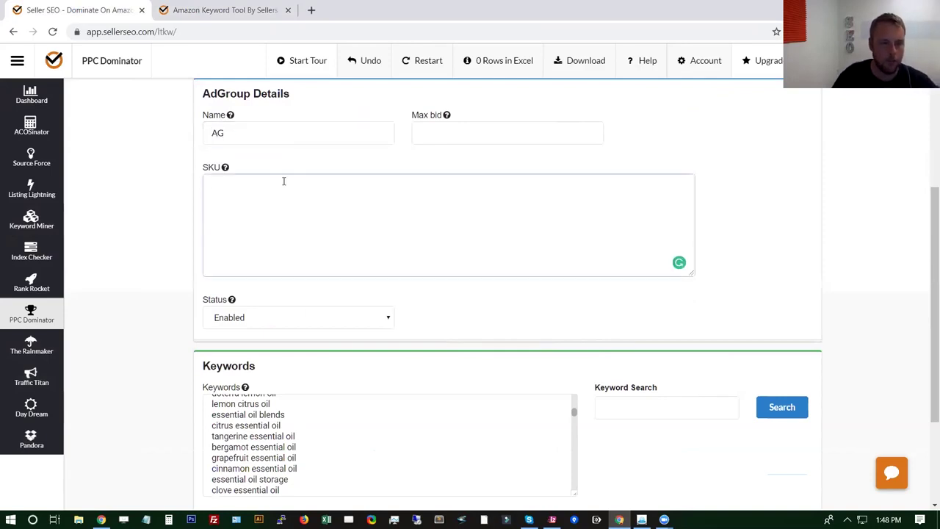
pyautogui.rightClick(478, 153)
pyautogui.click(477, 141)
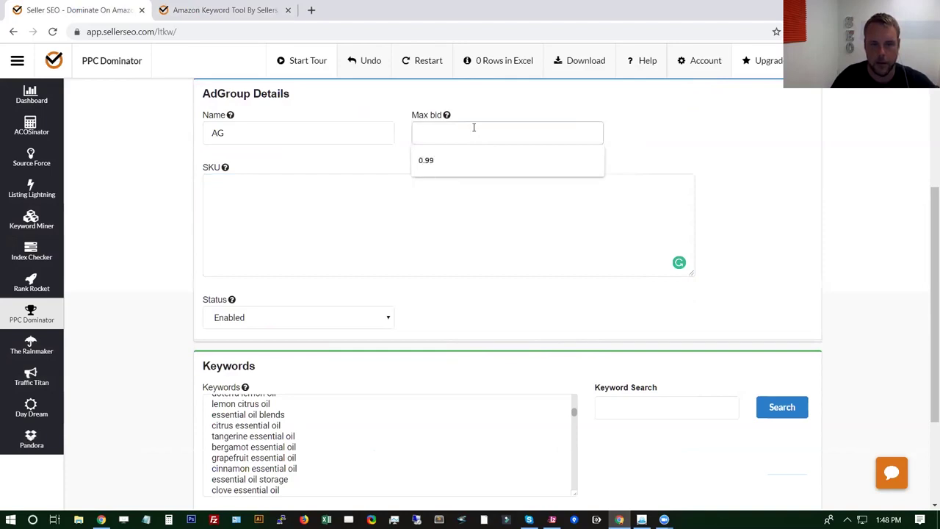
pyautogui.click(451, 161)
pyautogui.moveTo(446, 119)
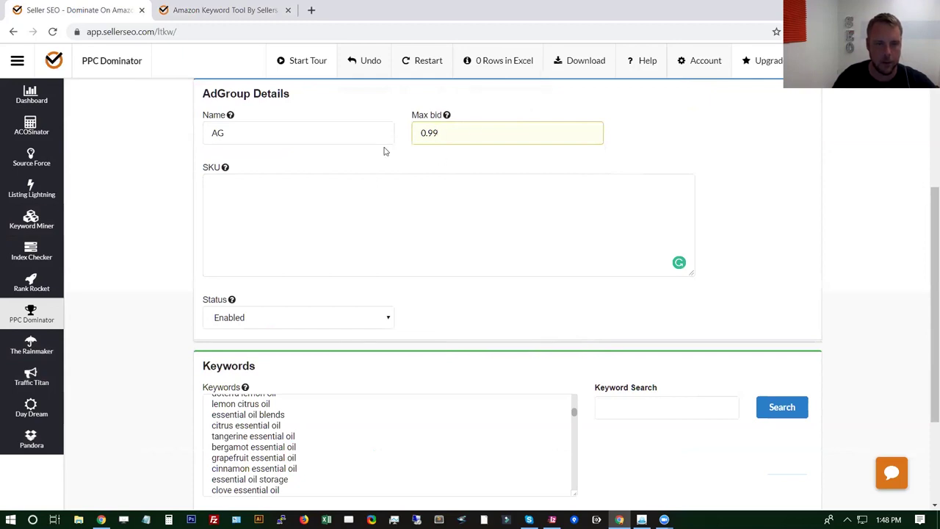
# - Review the ad group fields and the keyword section of the campaign form
pyautogui.scroll(-2, 223, 249)
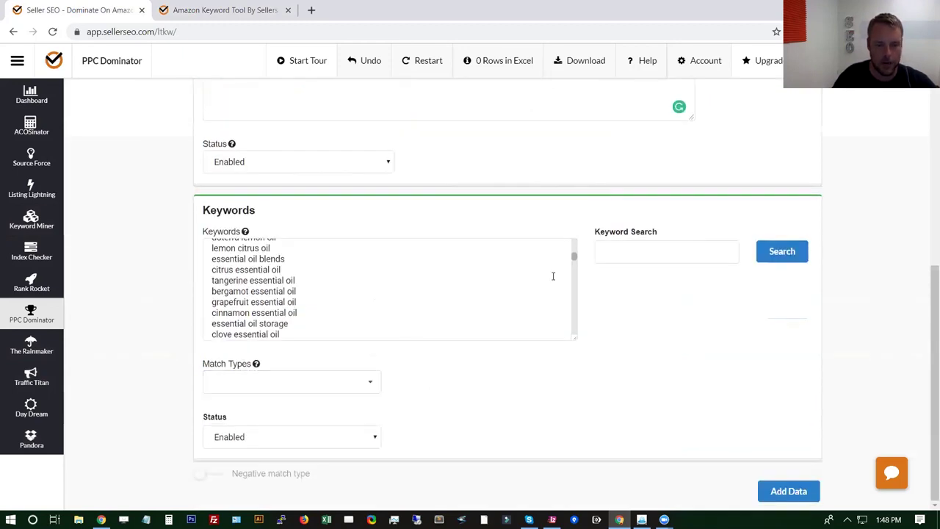
pyautogui.scroll(5, 554, 270)
pyautogui.scroll(3, 164, 292)
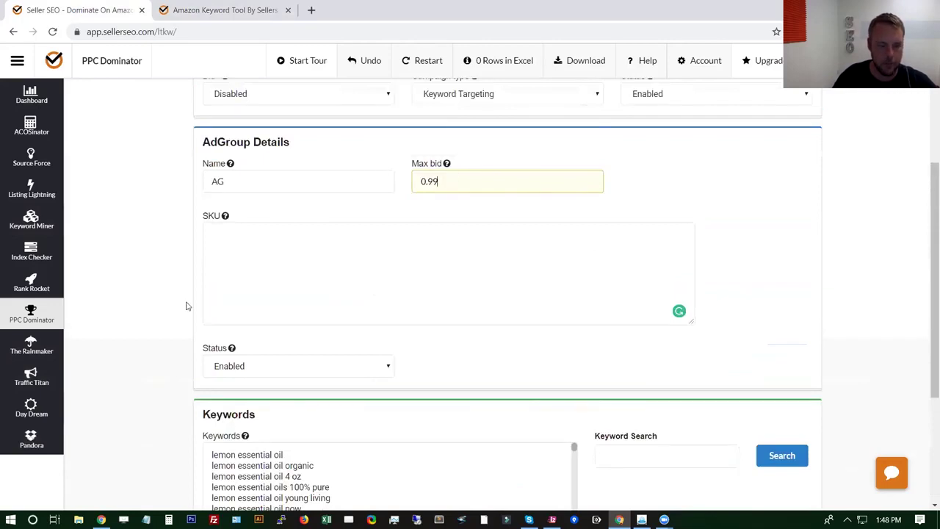
pyautogui.scroll(-3, 185, 307)
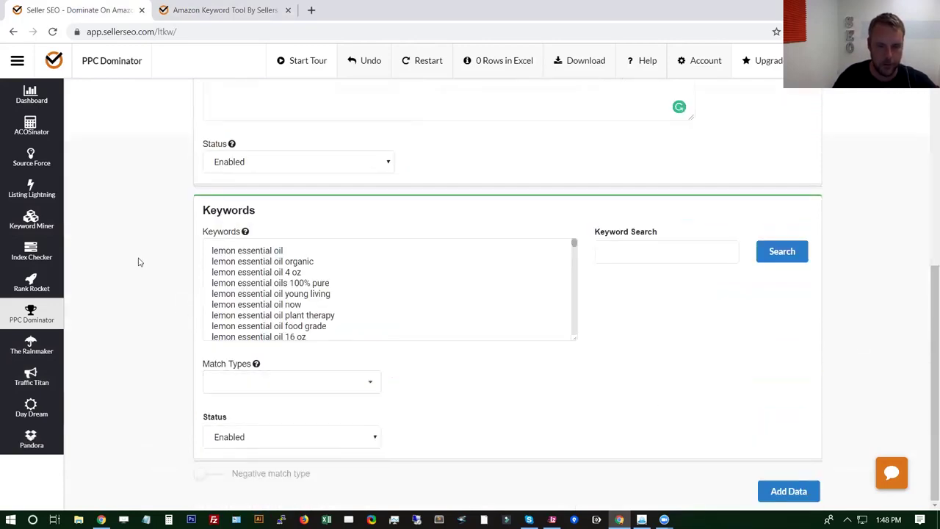
pyautogui.scroll(5, 139, 262)
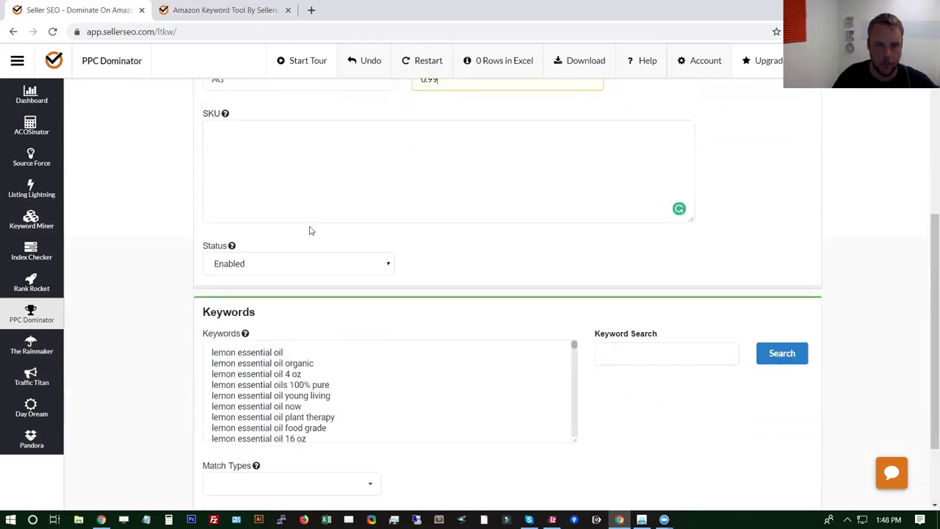
pyautogui.scroll(1, 486, 88)
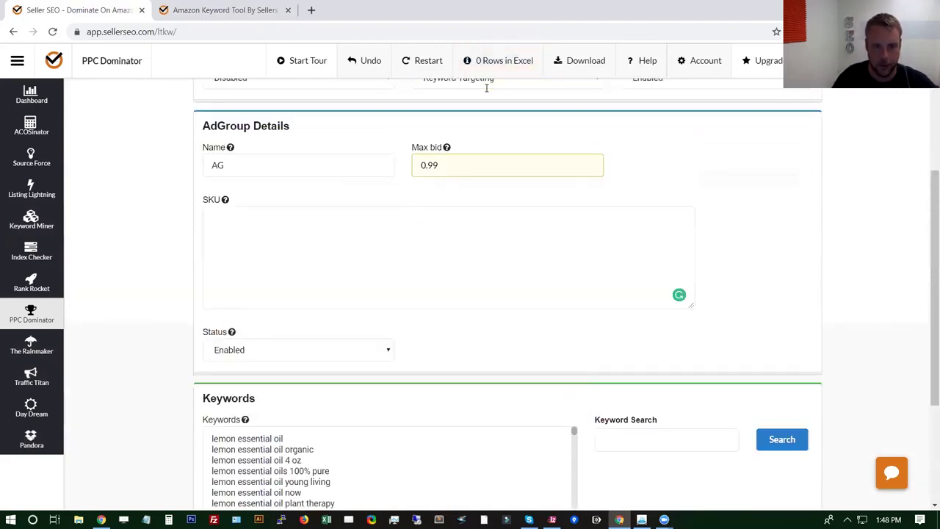
pyautogui.scroll(-2, 486, 87)
pyautogui.scroll(2, 295, 293)
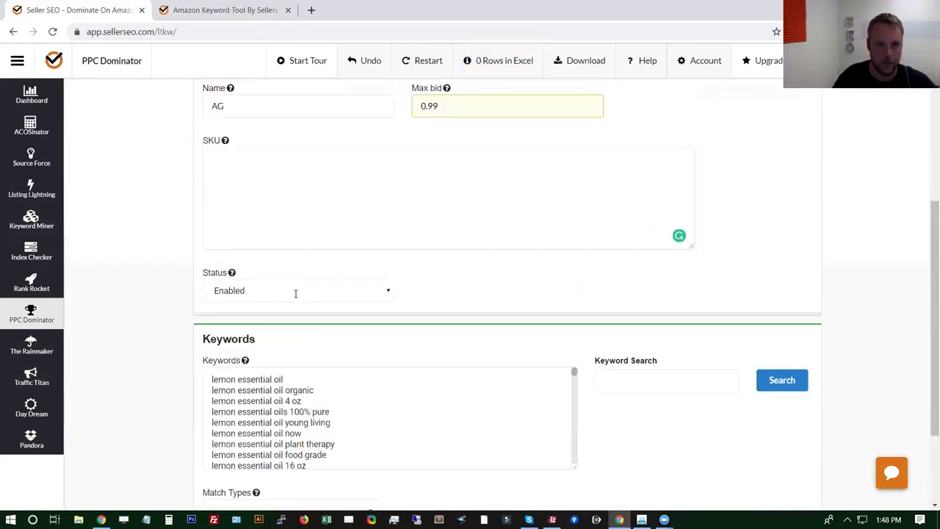
pyautogui.scroll(1, 295, 293)
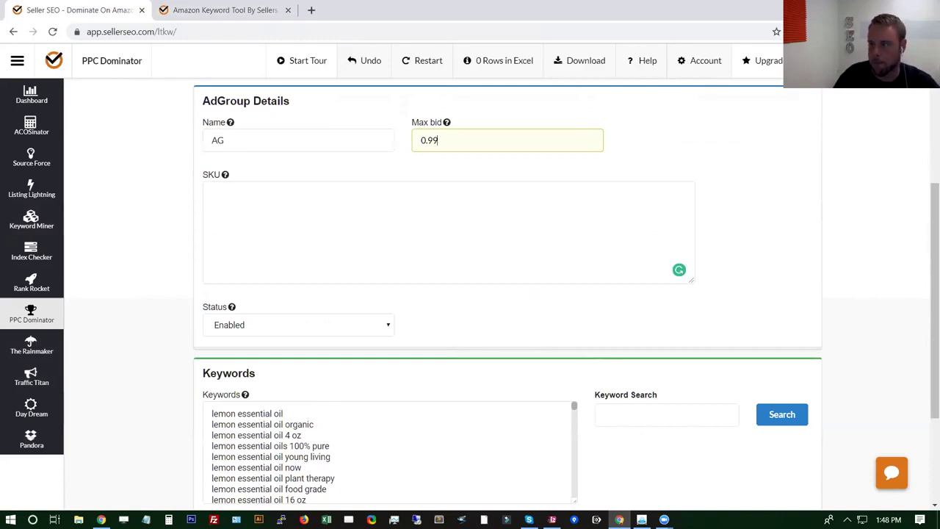
pyautogui.hotkey('alt', 'Tab')
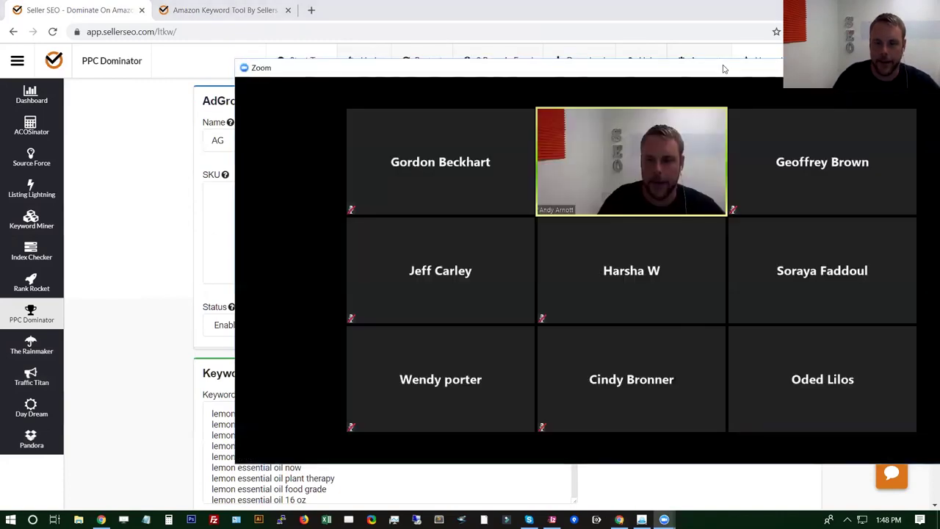
pyautogui.moveTo(724, 68); pyautogui.dragTo(576, 54)
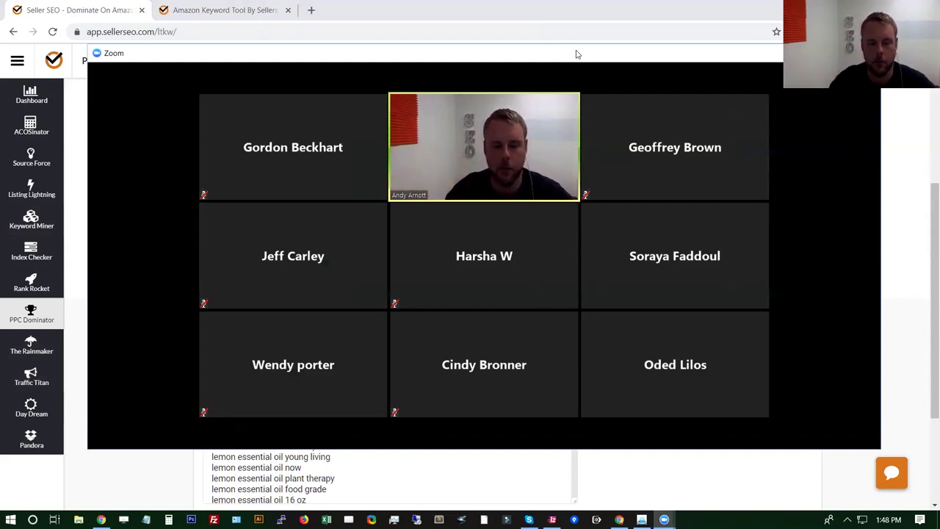
pyautogui.click(567, 43)
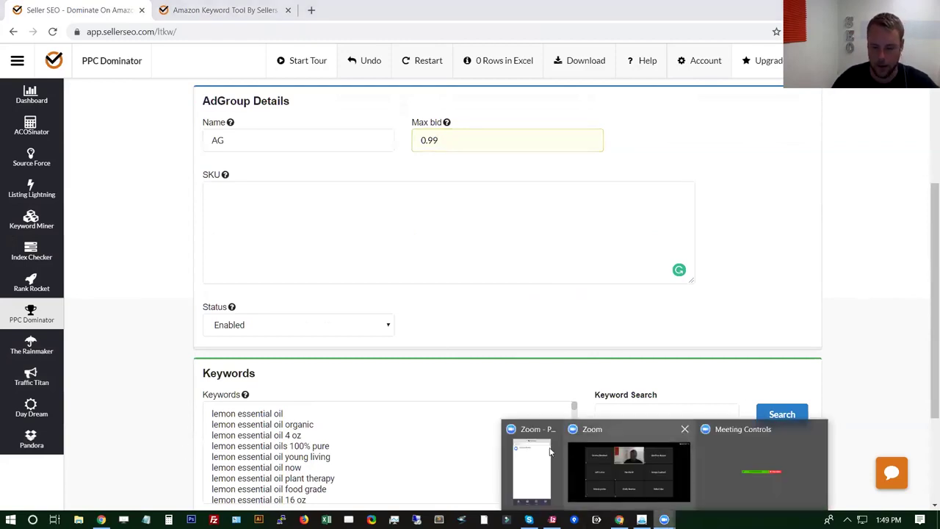
pyautogui.moveTo(665, 520)
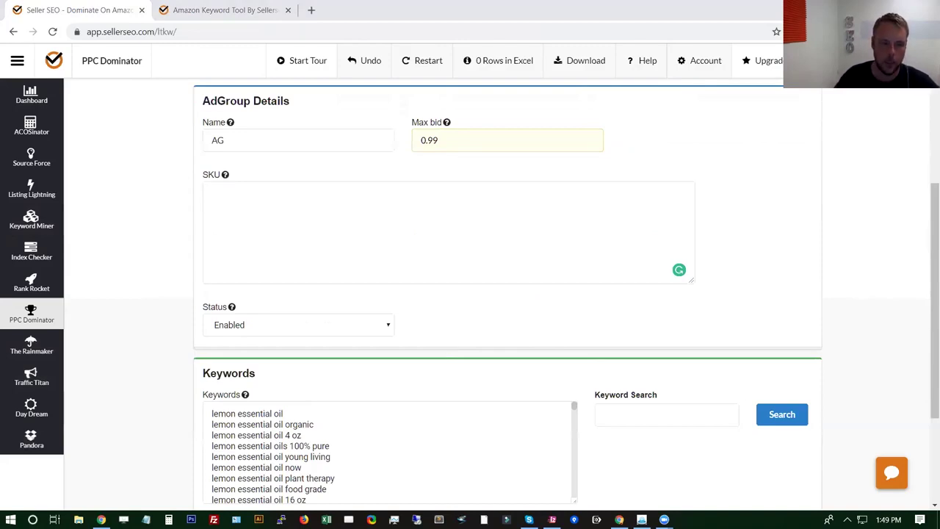
pyautogui.click(821, 267)
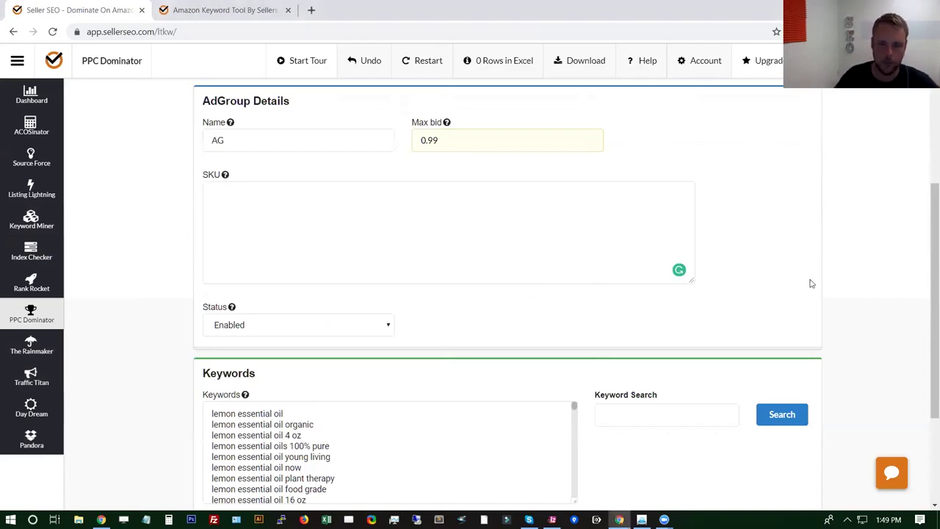
pyautogui.scroll(-2, 926, 373)
pyautogui.scroll(2, 926, 337)
pyautogui.rightClick(925, 320)
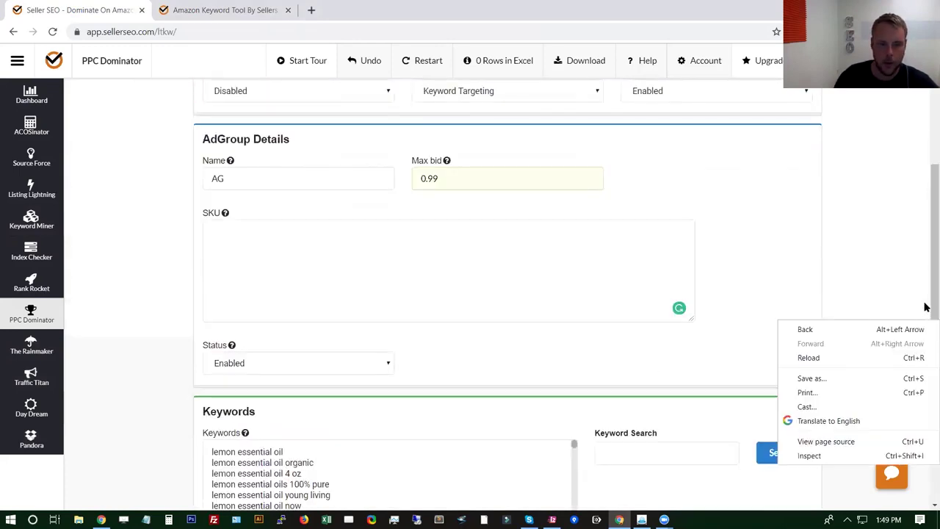
# - Enter pro1, pro2 and pro3 on separate lines as the ad group's SKUs
pyautogui.click(592, 285)
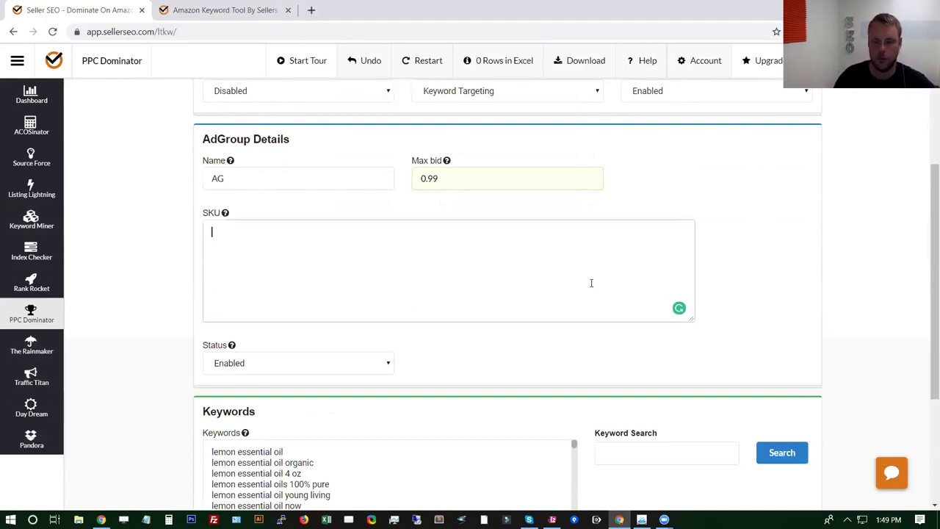
pyautogui.click(730, 256)
pyautogui.click(461, 237)
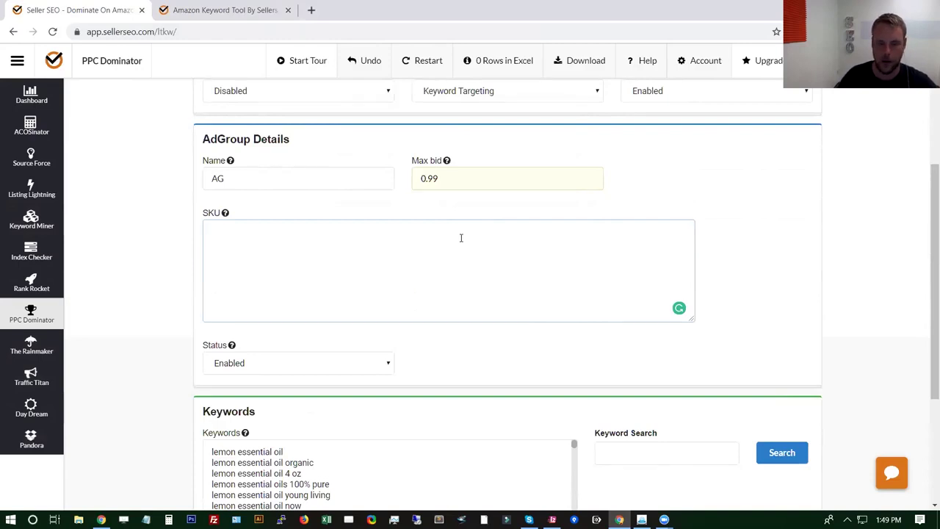
pyautogui.click(458, 237)
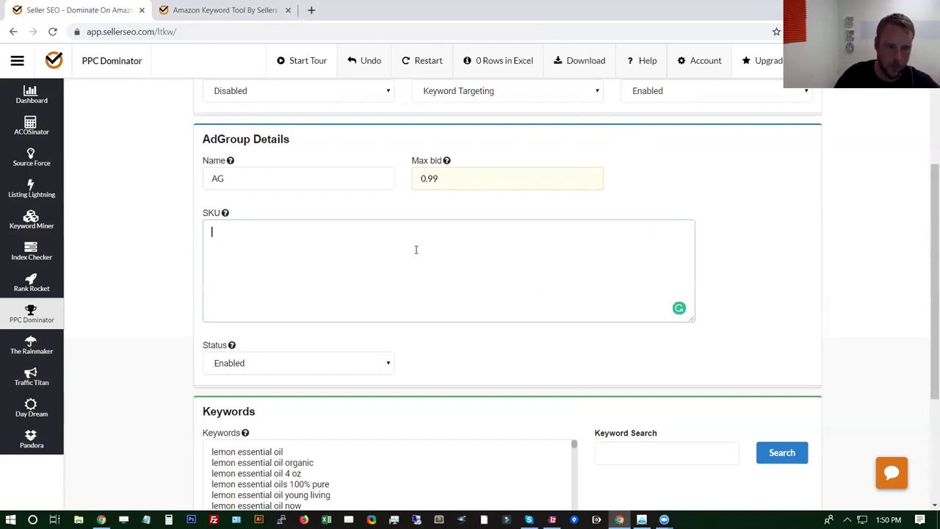
pyautogui.write('p')
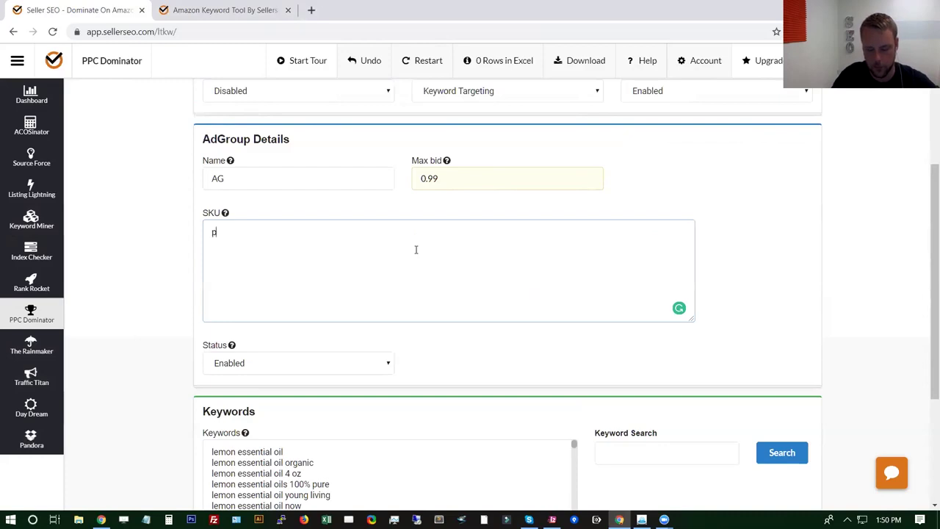
pyautogui.write('ro1')
pyautogui.press('Return')
pyautogui.write('pro3')
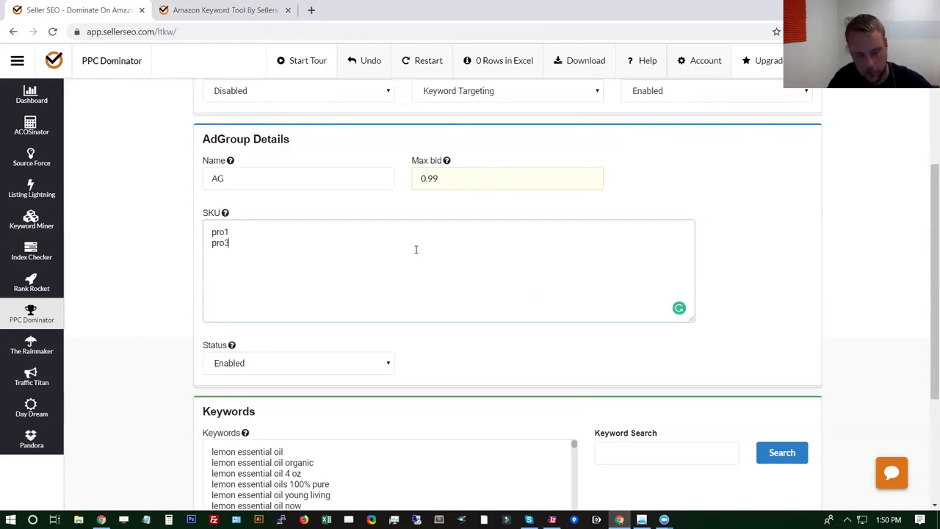
pyautogui.press('BackSpace')
pyautogui.write('2')
pyautogui.press('Return')
pyautogui.write('pro3')
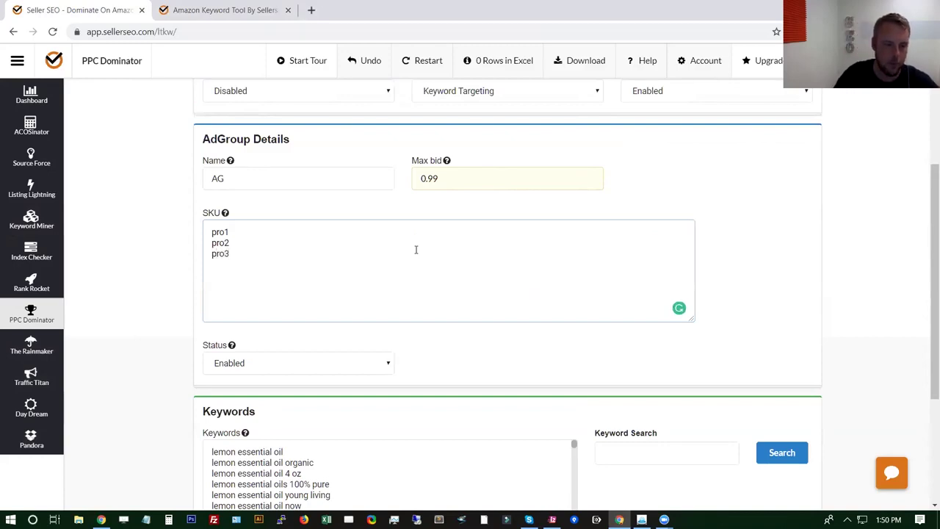
pyautogui.press('Return')
pyautogui.press('BackSpace')
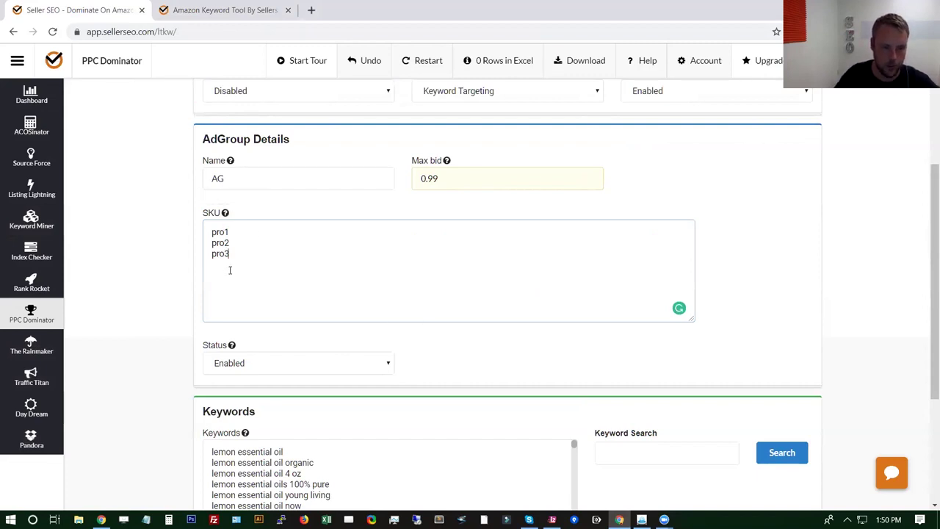
# - Review the filled-in campaign and ad group details, down to the keyword list
pyautogui.scroll(-3, 227, 275)
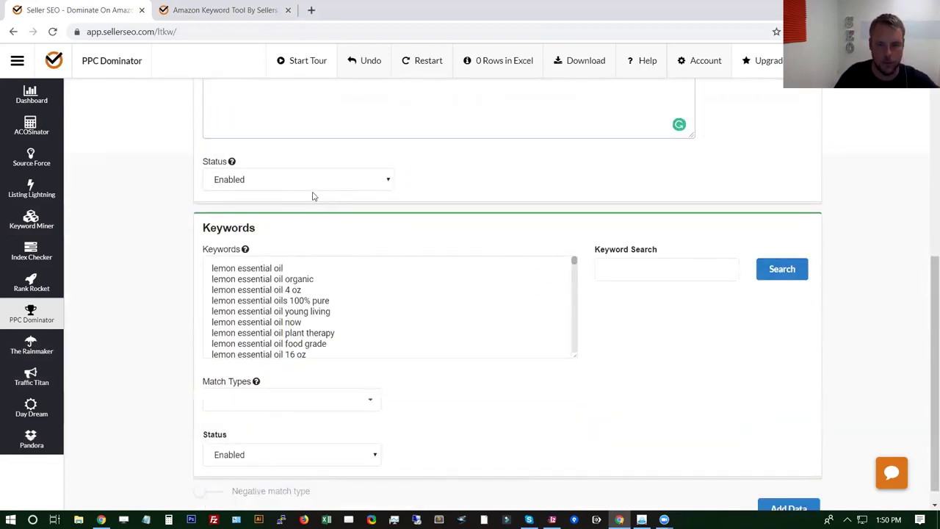
pyautogui.scroll(2, 283, 184)
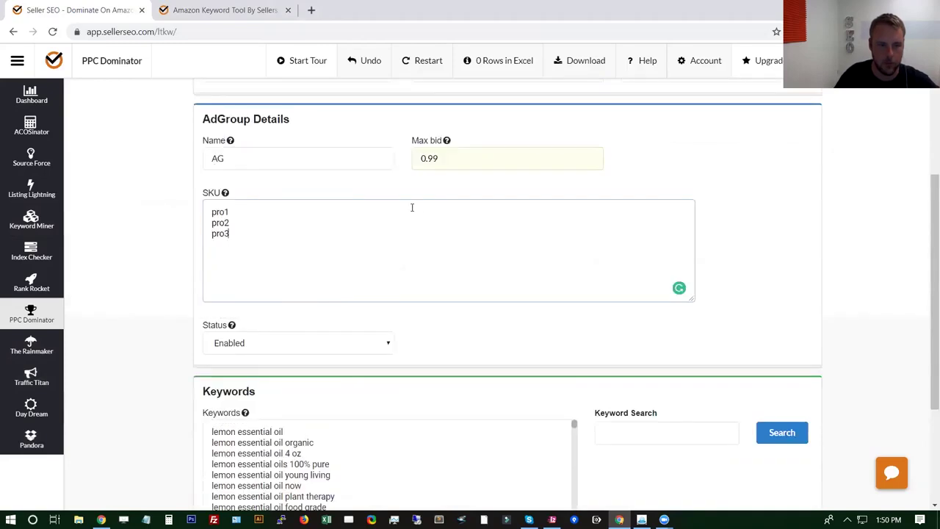
pyautogui.scroll(3, 411, 206)
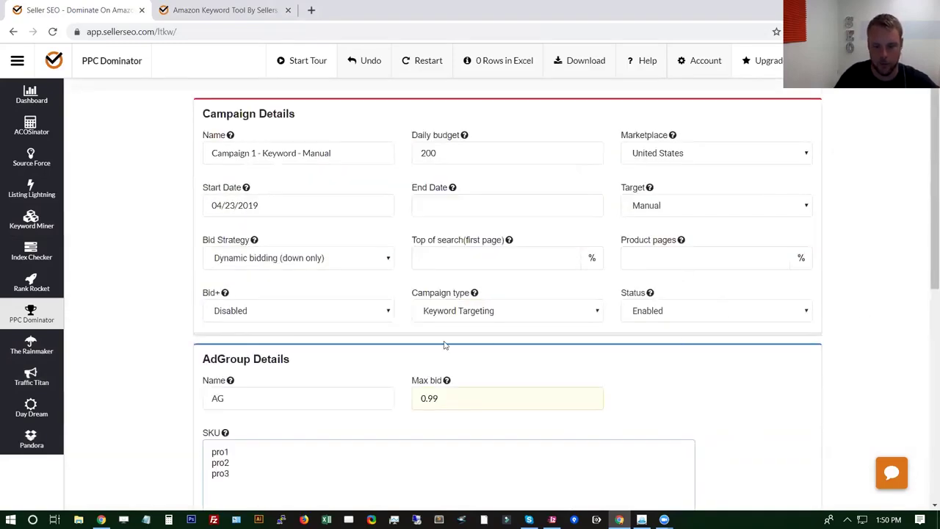
pyautogui.scroll(-6, 444, 343)
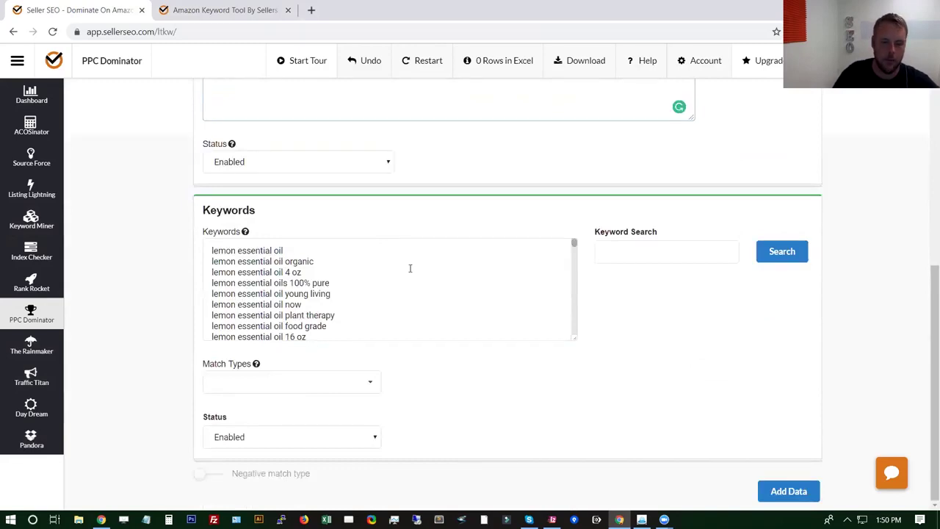
pyautogui.scroll(-1, 409, 268)
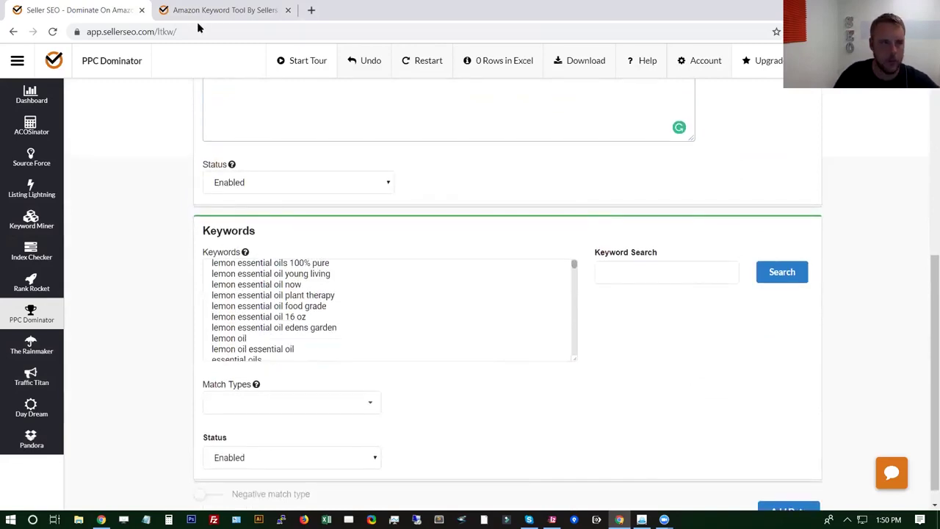
# - Look at the keyword results in the Amazon Keyword Tool and return to PPC Dominator to examine the campaign's keyword list
pyautogui.click(246, 7)
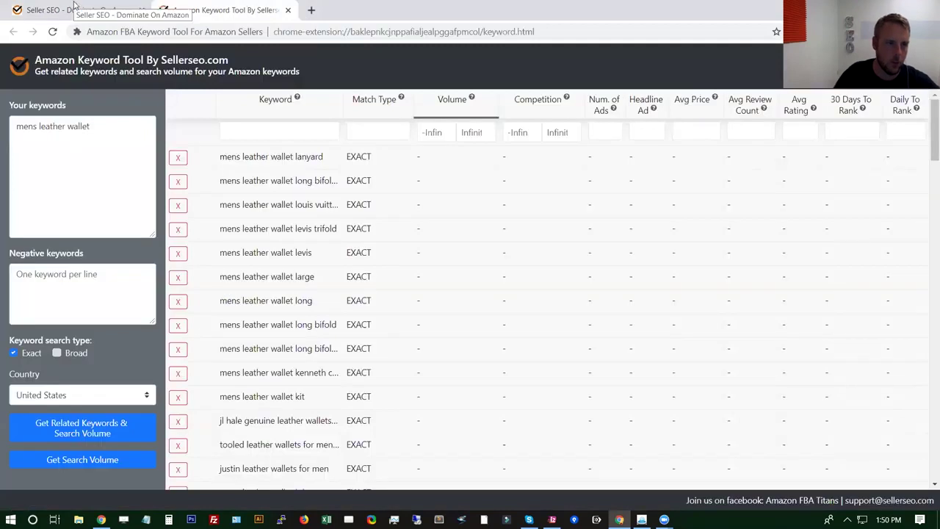
pyautogui.click(73, 5)
pyautogui.click(252, 7)
pyautogui.click(59, 7)
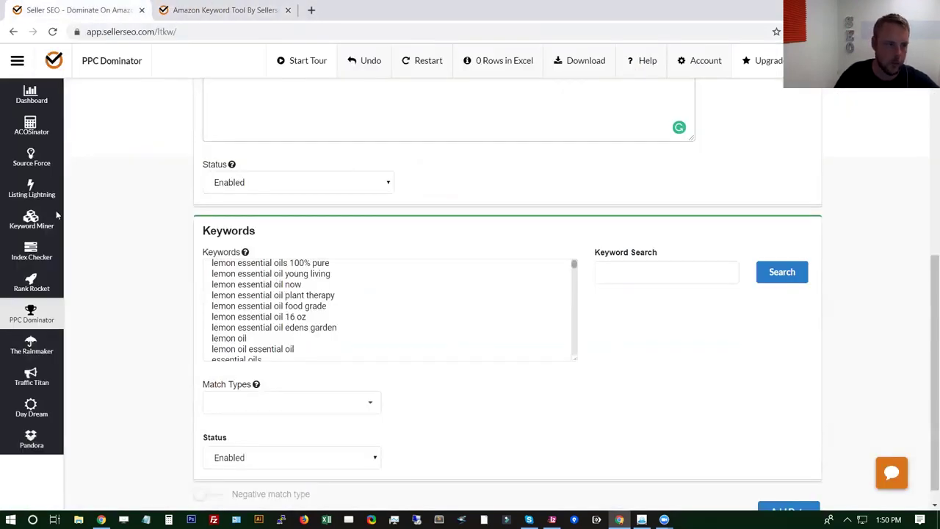
pyautogui.scroll(-10, 416, 294)
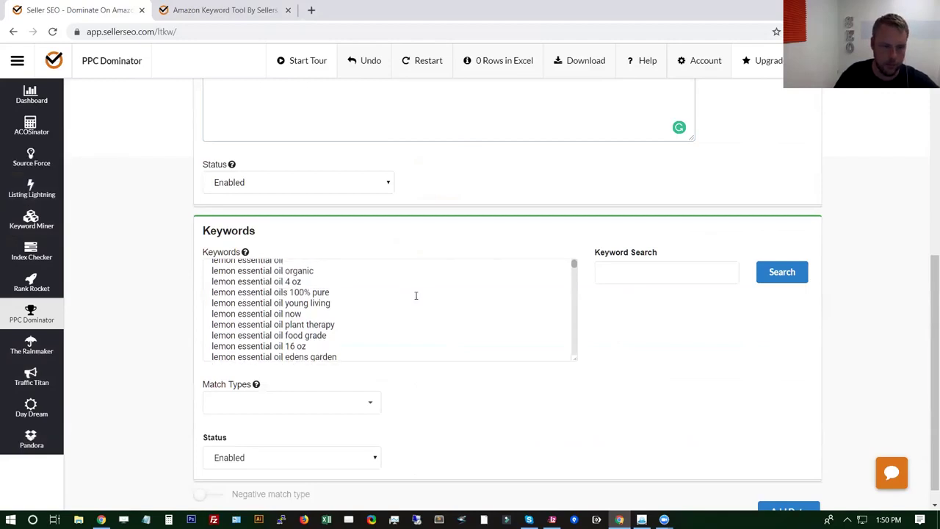
pyautogui.scroll(10, 416, 294)
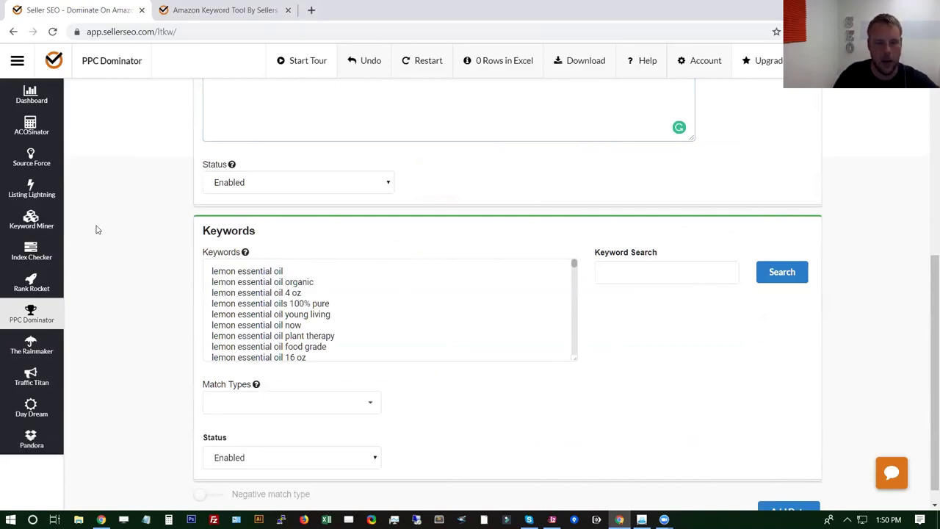
# - Clear all existing keywords from the campaign's keyword list
pyautogui.scroll(5, 157, 290)
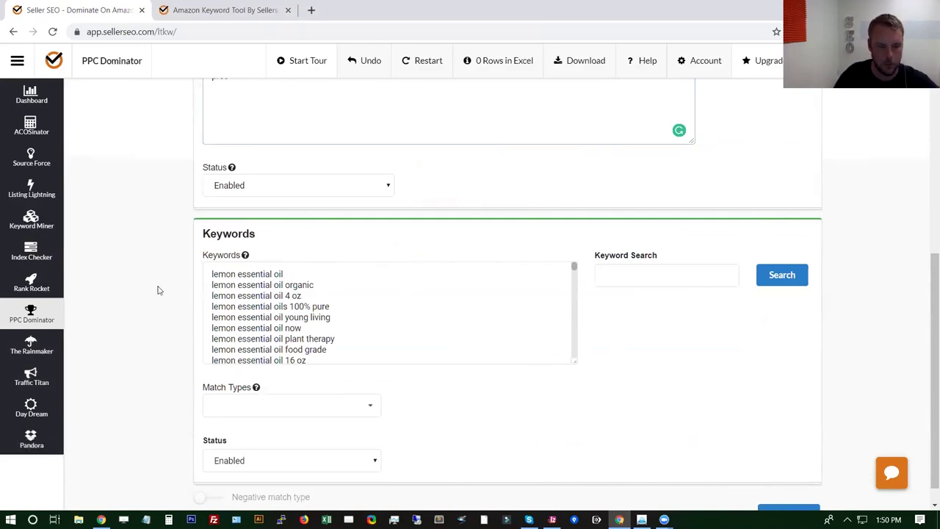
pyautogui.scroll(-5, 152, 307)
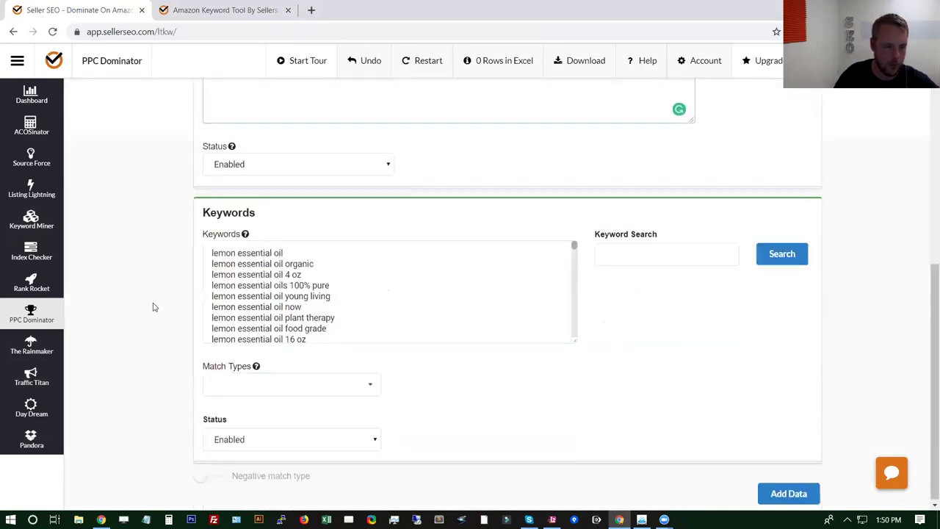
pyautogui.tripleClick(421, 290)
pyautogui.hotkey('ctrl', 'a')
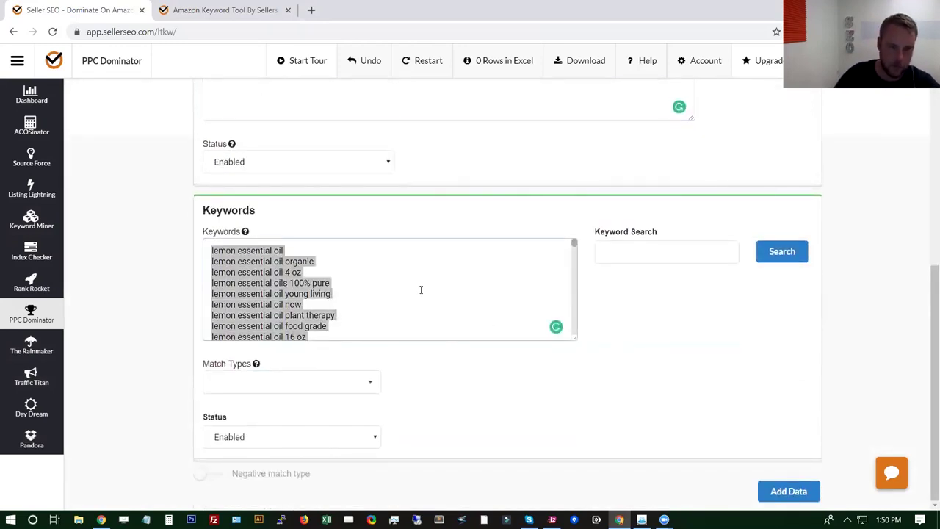
pyautogui.press('BackSpace')
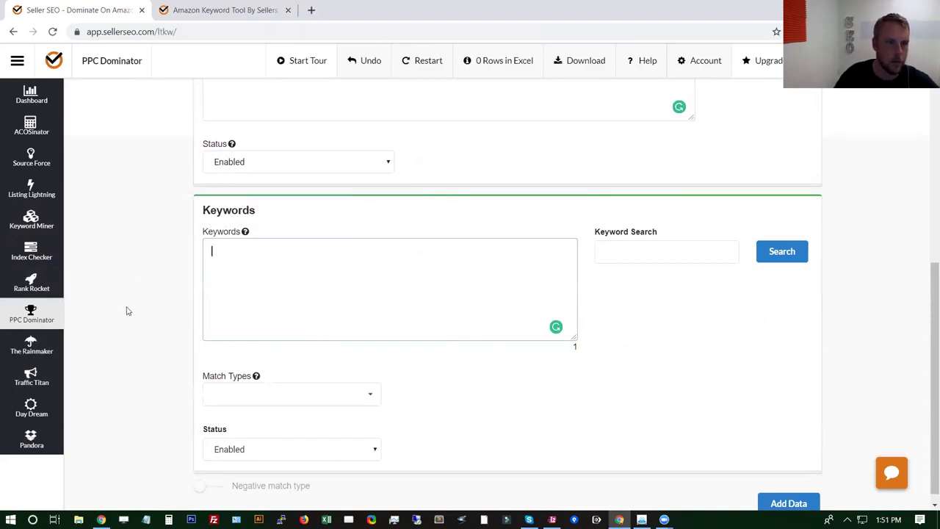
# - Switch to the Pandora tool and get competitor ASIN suggestions and their keywords for "essential oil" in the United States marketplace
pyautogui.rightClick(28, 446)
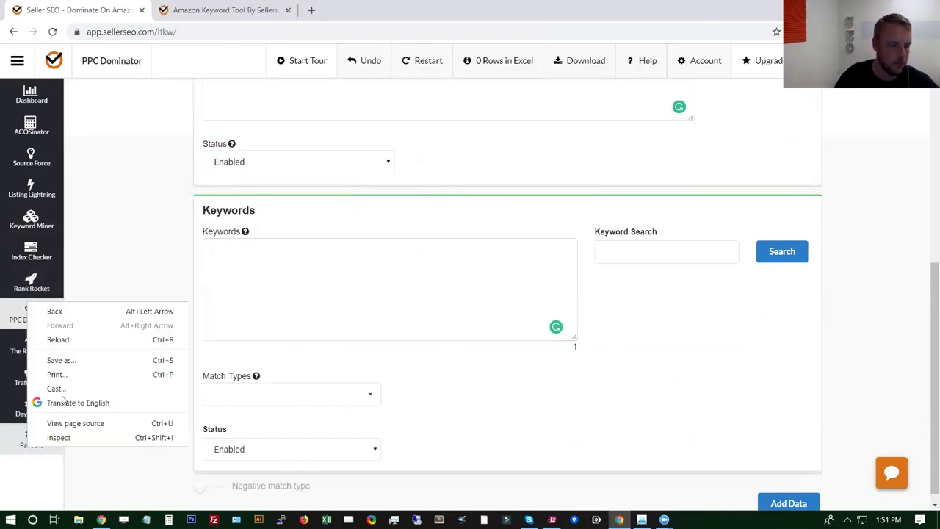
pyautogui.click(9, 445)
pyautogui.click(32, 439)
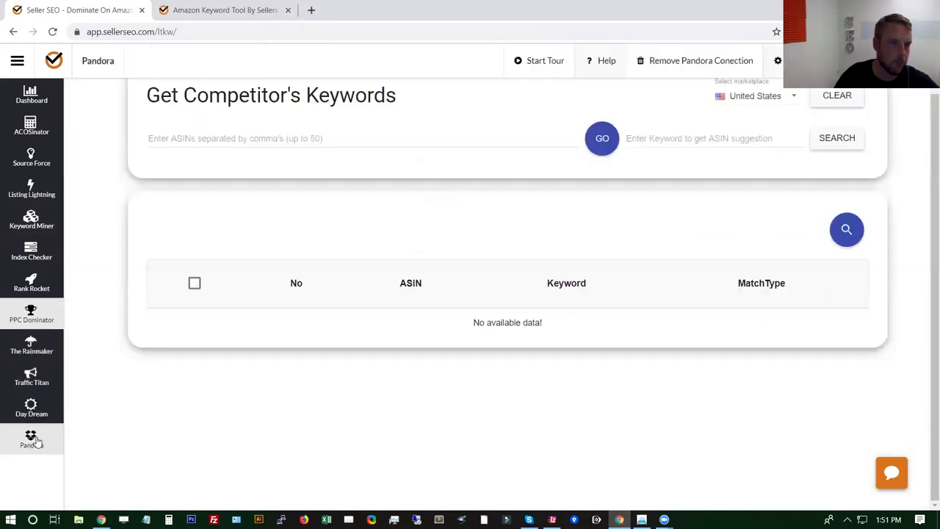
pyautogui.scroll(1, 375, 212)
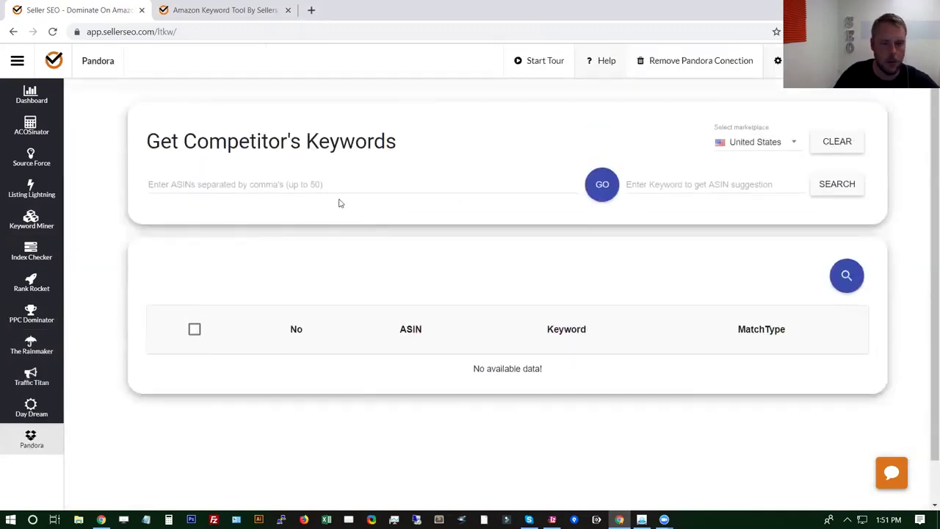
pyautogui.click(667, 183)
pyautogui.write('essential oil')
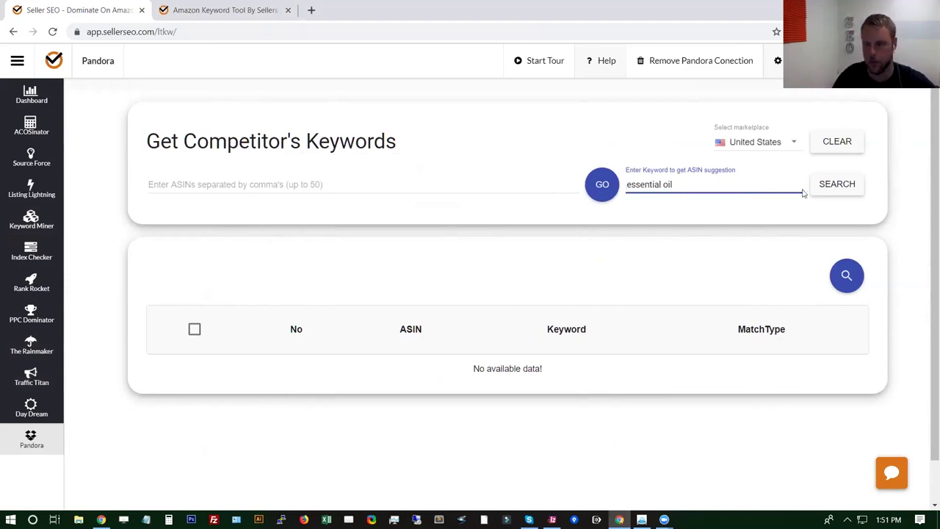
pyautogui.click(841, 184)
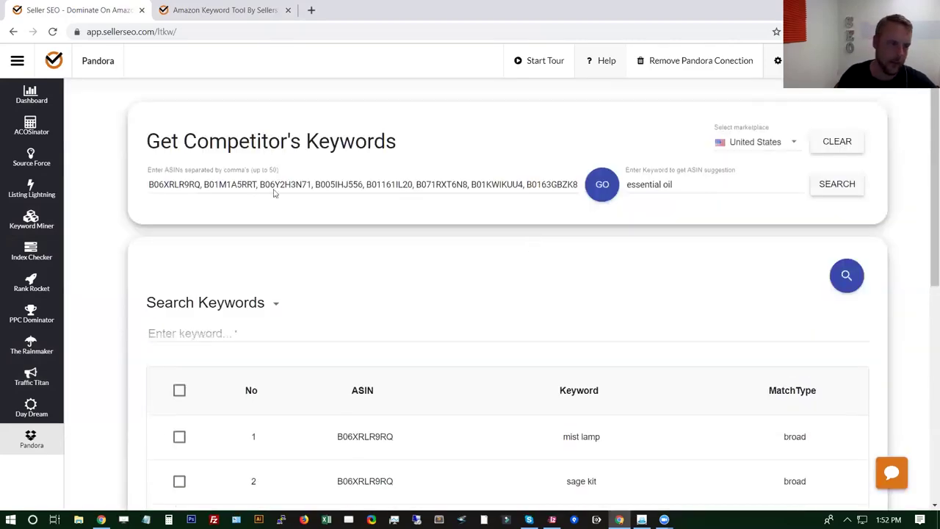
# - Select all the competitor keywords in the results table and download them as CSV
pyautogui.scroll(-3, 560, 270)
pyautogui.rightClick(556, 265)
pyautogui.click(411, 238)
pyautogui.scroll(3, 412, 237)
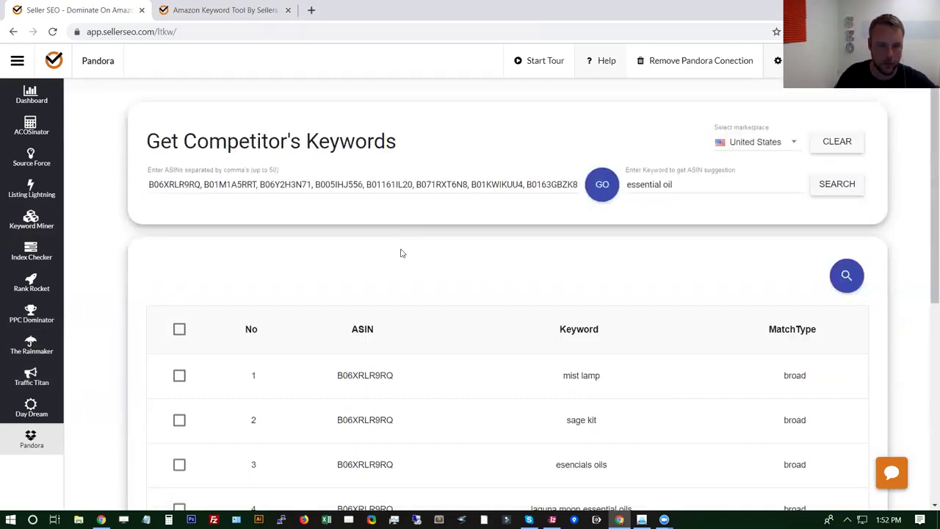
pyautogui.click(179, 329)
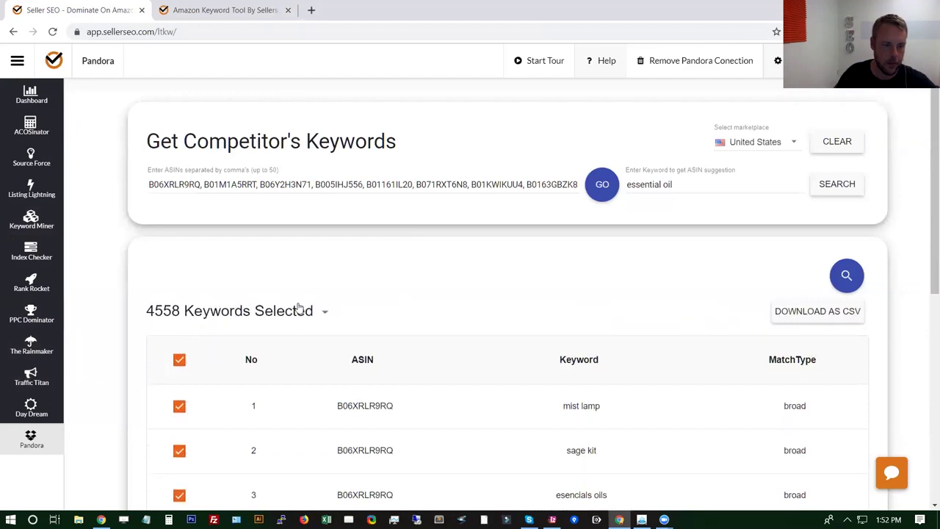
pyautogui.click(858, 313)
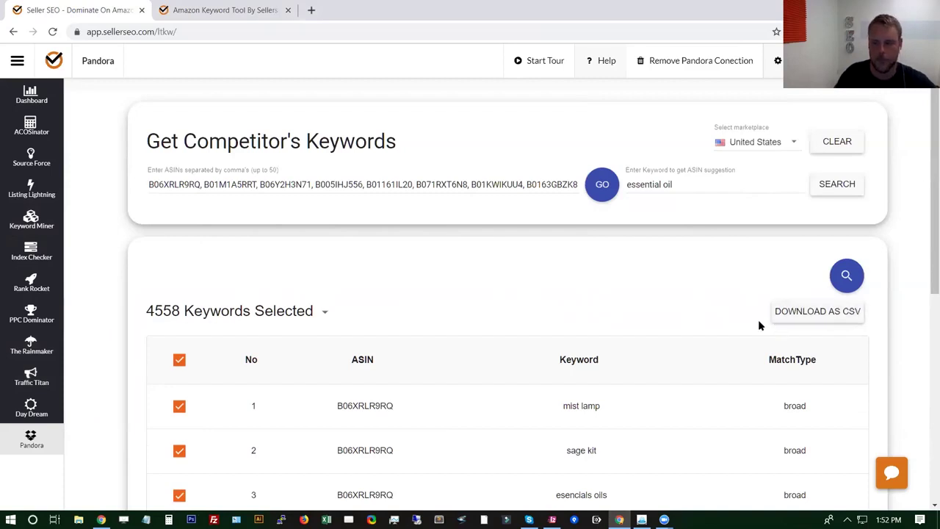
pyautogui.click(803, 312)
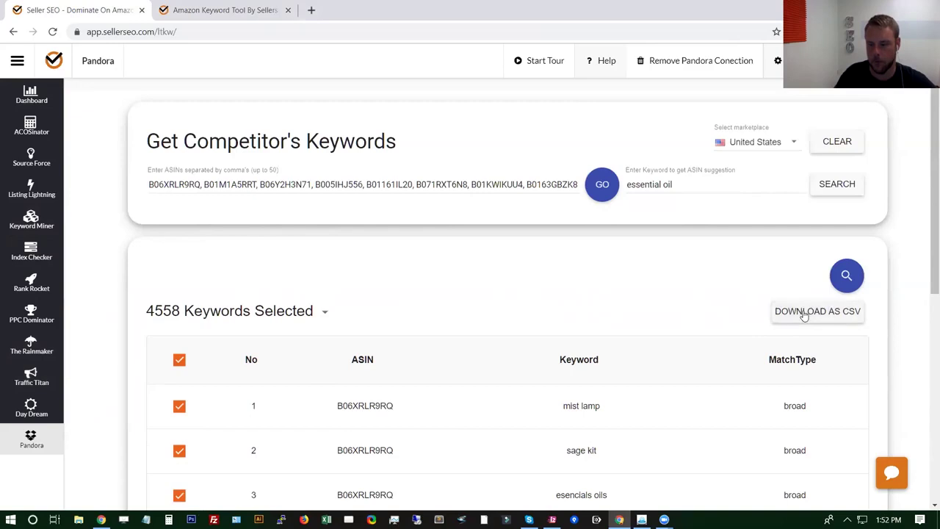
pyautogui.scroll(-5, 495, 307)
pyautogui.scroll(4, 492, 316)
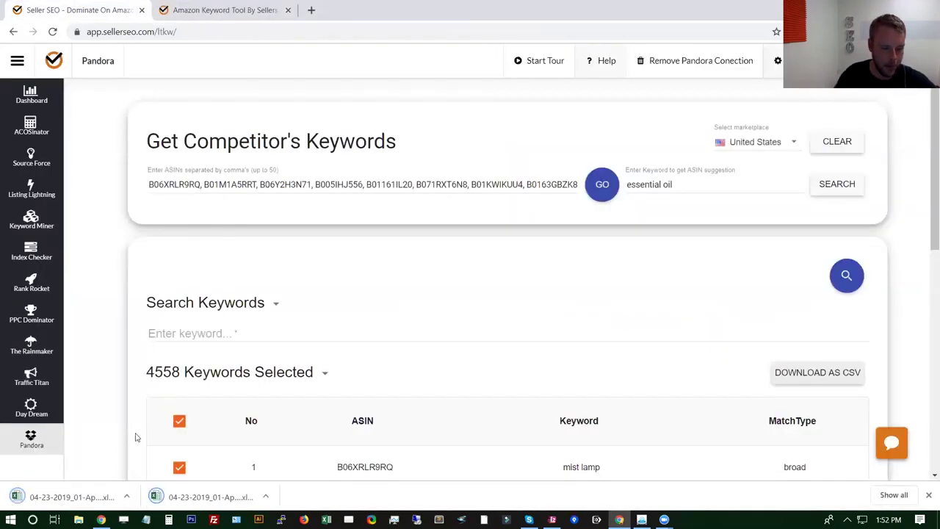
# - Open the downloaded keyword file in Excel, widen the ASIN and KeywordText columns, and look through the keywords
pyautogui.click(192, 495)
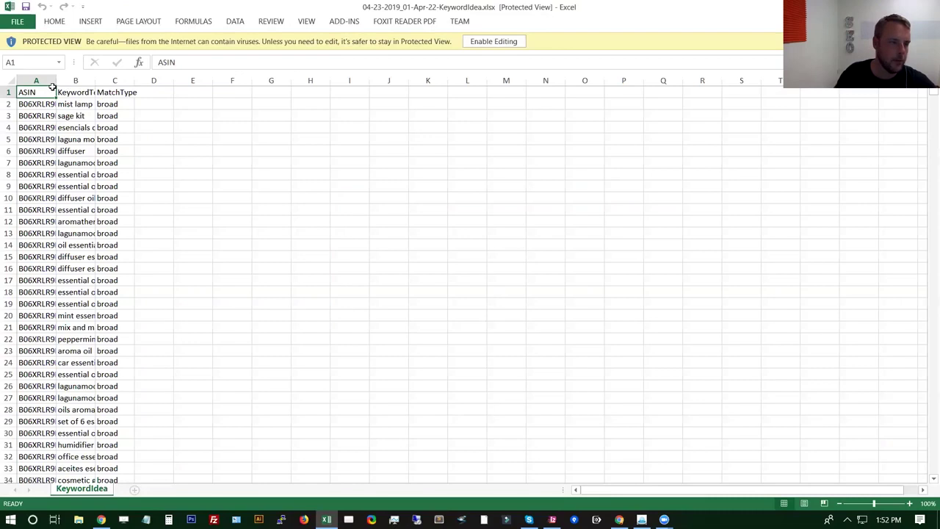
pyautogui.moveTo(55, 83); pyautogui.dragTo(315, 82)
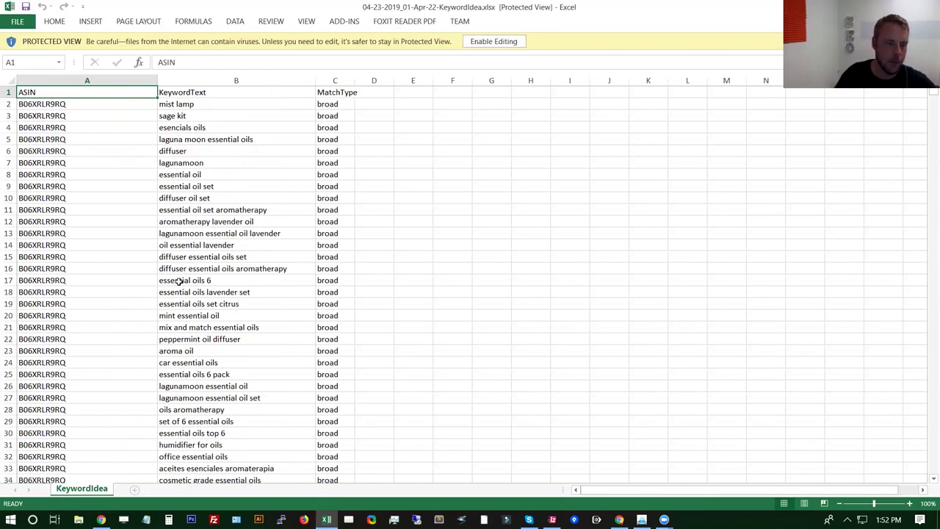
pyautogui.scroll(-20, 179, 282)
pyautogui.scroll(20, 179, 281)
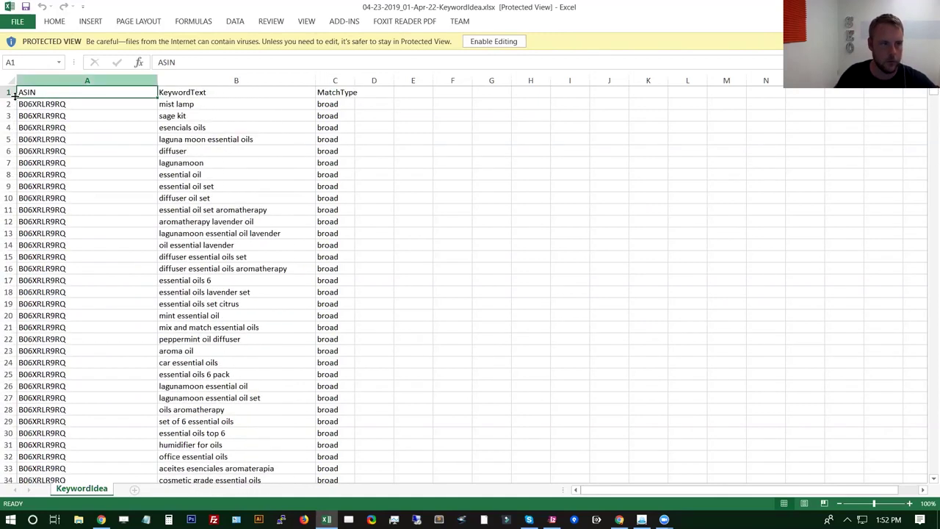
# - Enable editing for the protected KeywordIdea workbook
pyautogui.click(8, 91)
pyautogui.click(231, 25)
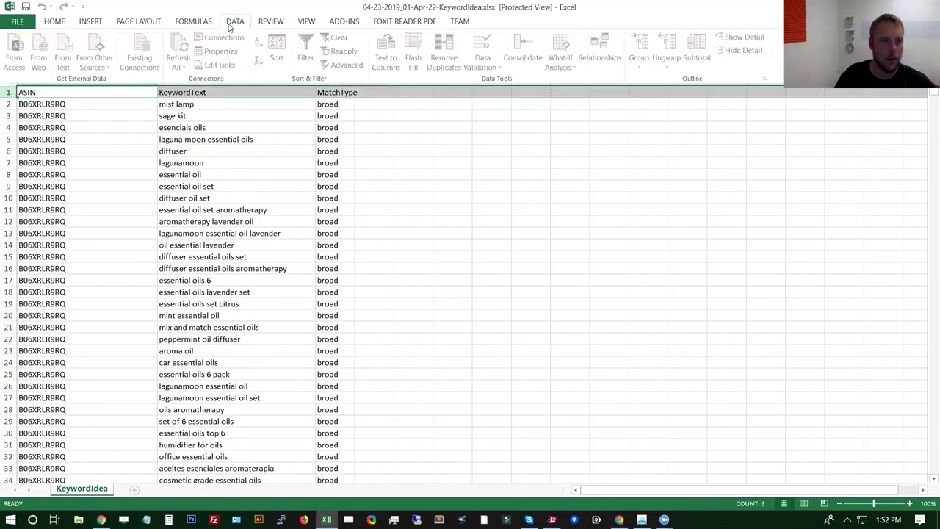
pyautogui.click(55, 21)
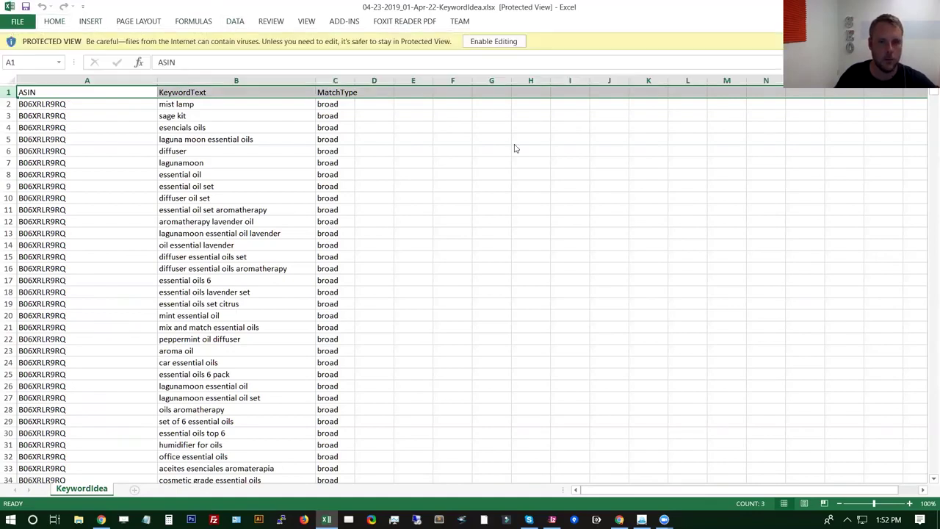
pyautogui.click(493, 38)
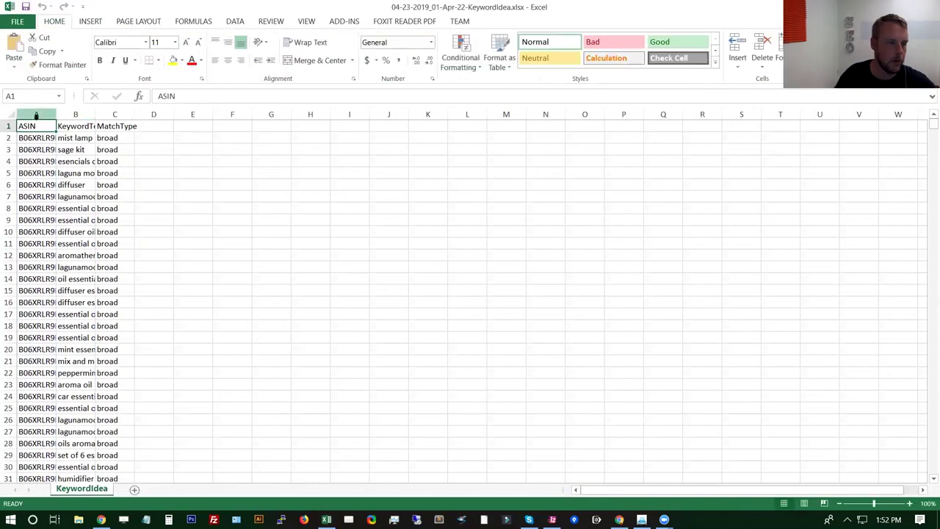
# - Remove duplicate keywords from the sheet, expanding the selection and comparing only column B
pyautogui.click(66, 114)
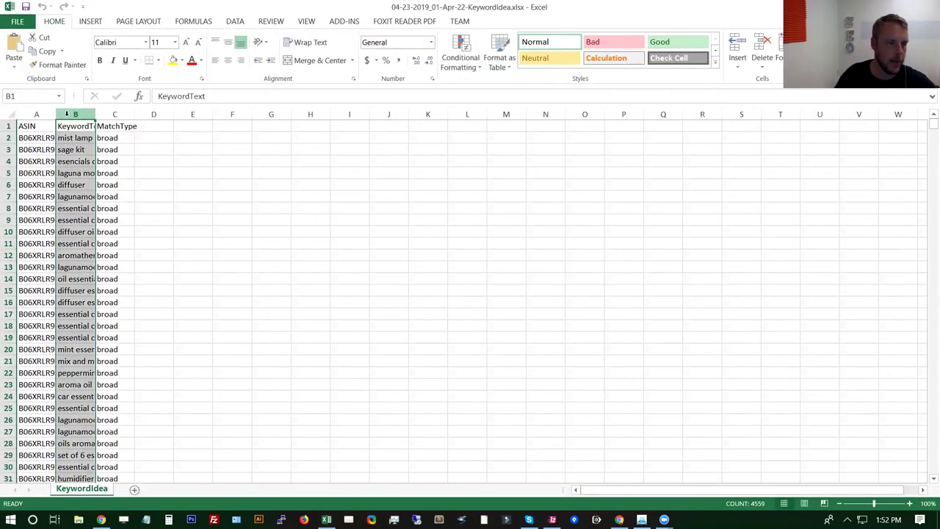
pyautogui.click(235, 20)
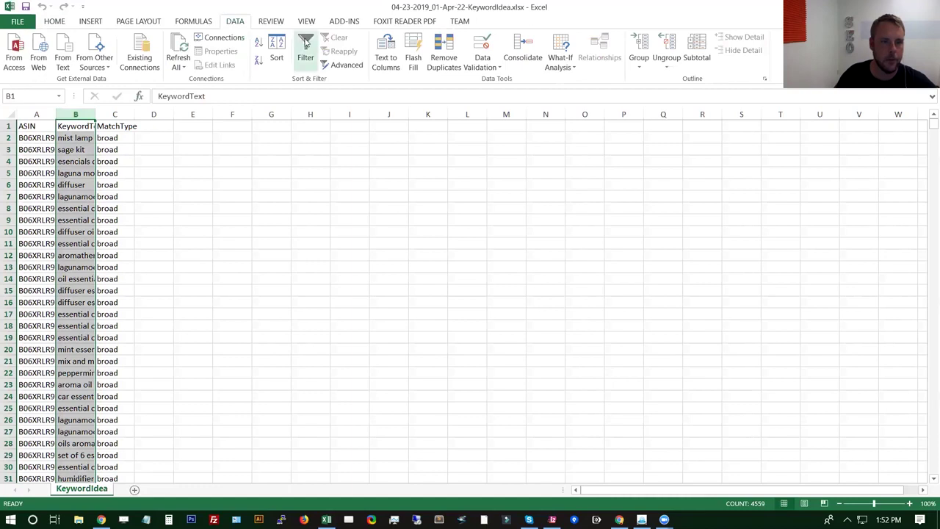
pyautogui.click(447, 50)
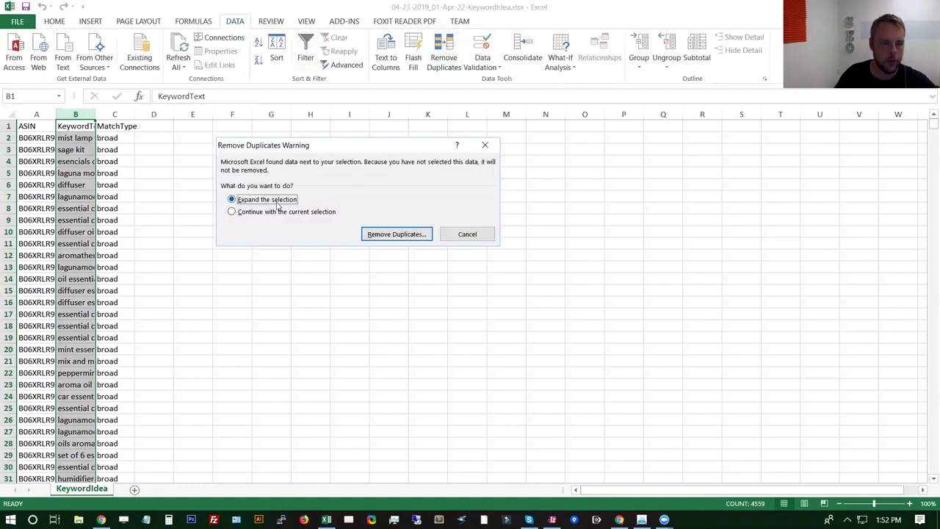
pyautogui.click(385, 234)
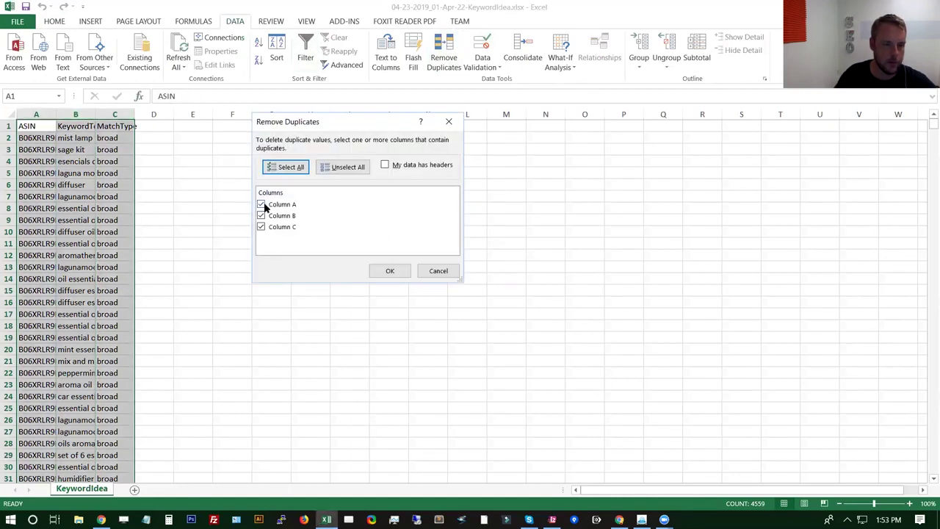
pyautogui.click(262, 204)
pyautogui.click(260, 227)
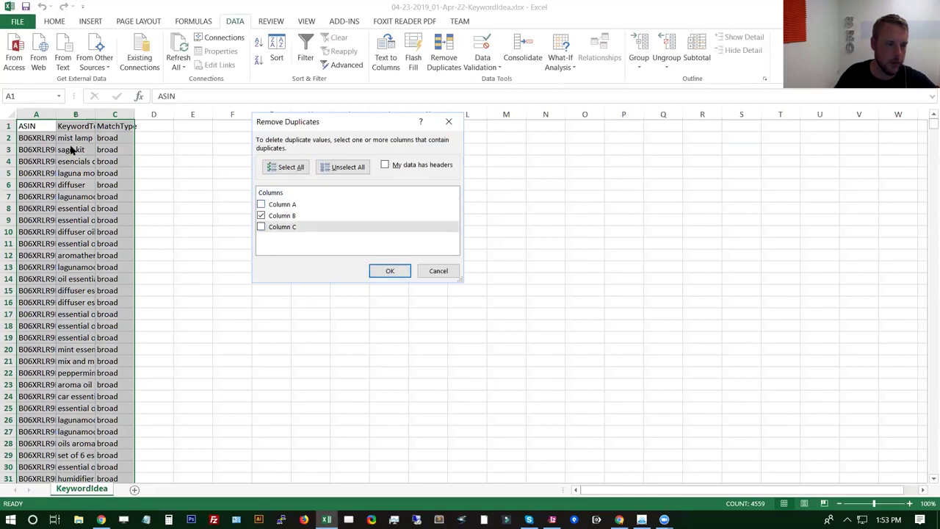
pyautogui.click(406, 270)
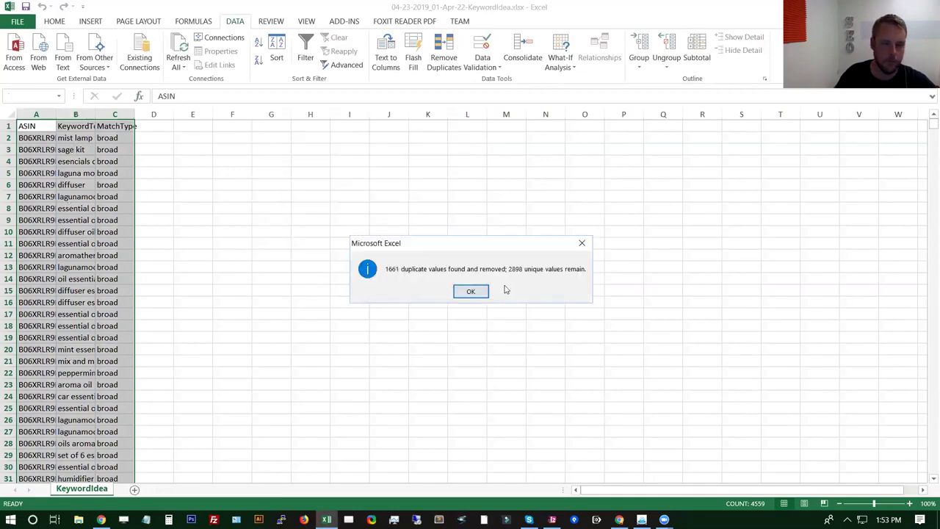
pyautogui.click(477, 295)
# - Copy all the deduplicated keywords in the KeywordText column, from B2 down to the last filled row
pyautogui.click(77, 138)
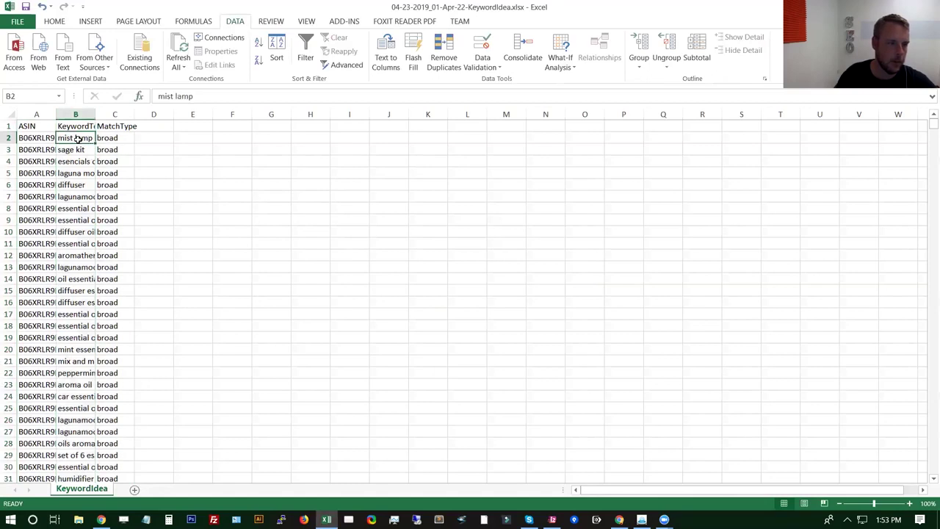
pyautogui.scroll(-9, 53, 301)
pyautogui.scroll(9, 53, 302)
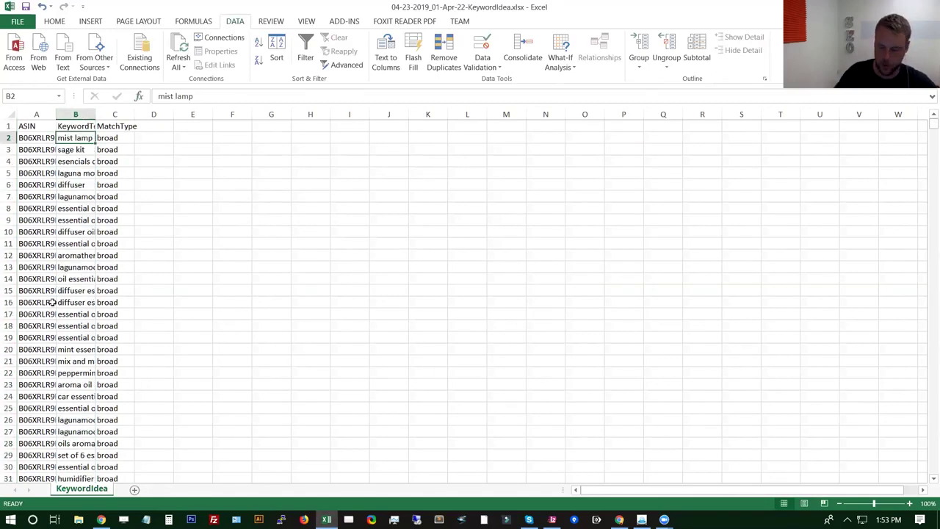
pyautogui.hotkey('ctrl', 'shift', 'Down')
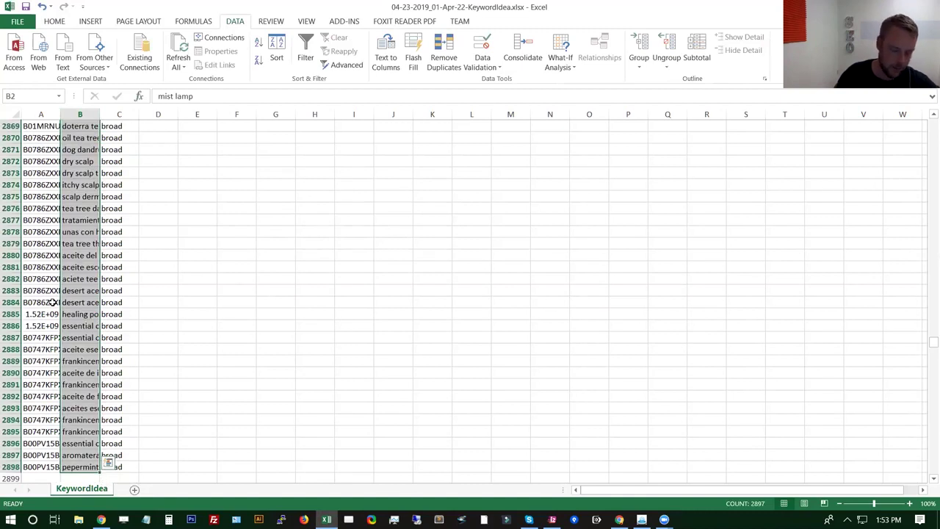
pyautogui.hotkey('ctrl', 'c')
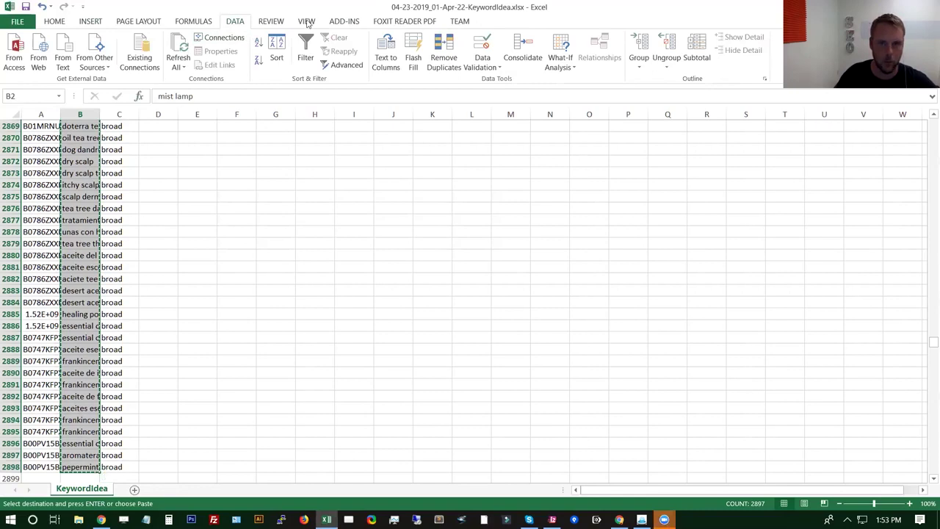
# - Switch from Excel to PPC Dominator in the browser and paste the copied keywords into the campaign's keyword list
pyautogui.doubleClick(430, 7)
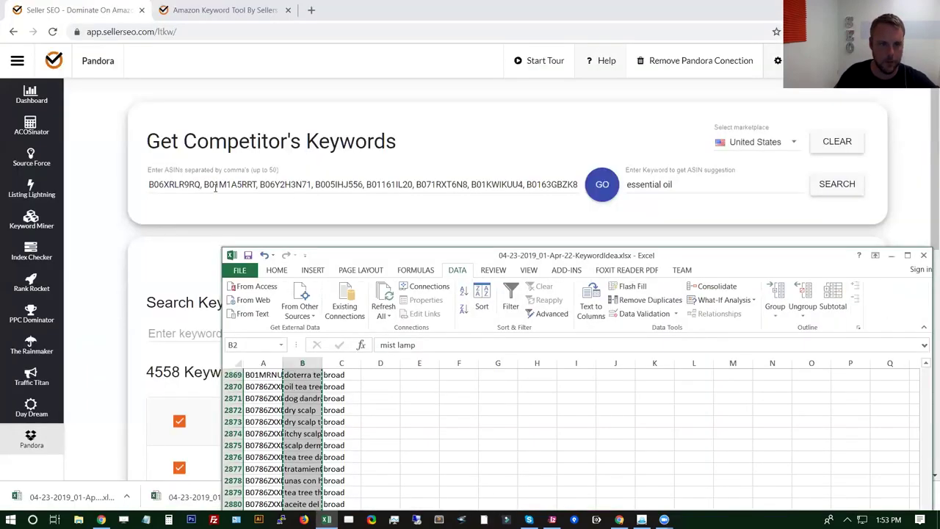
pyautogui.click(101, 232)
pyautogui.click(32, 315)
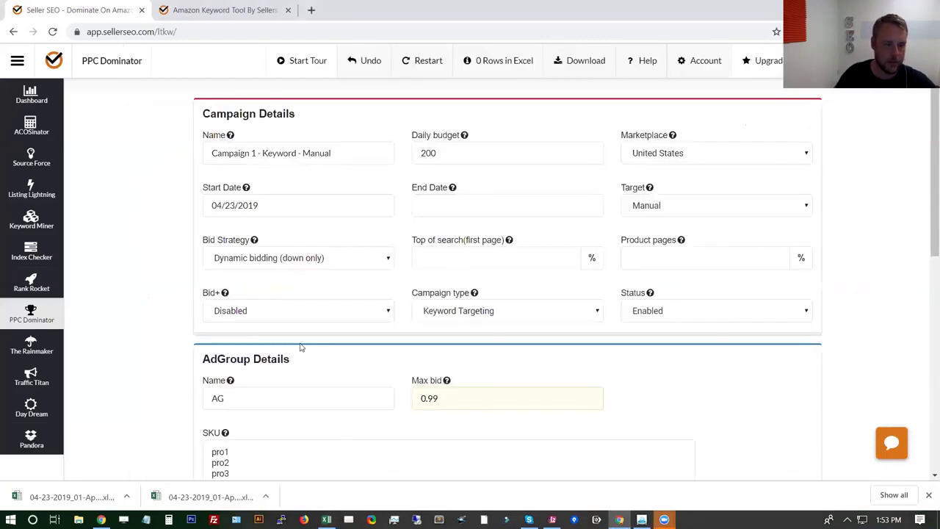
pyautogui.scroll(-3, 135, 369)
pyautogui.scroll(3, 132, 367)
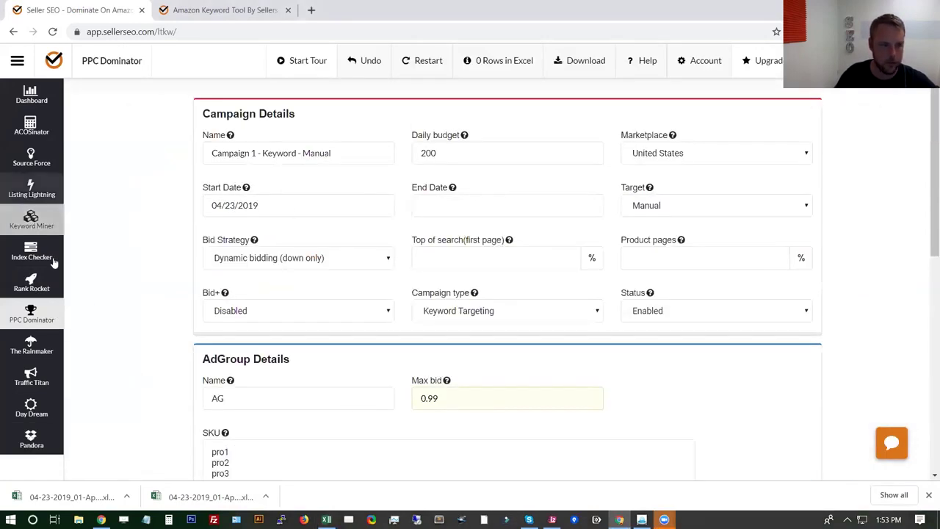
pyautogui.scroll(-5, 113, 297)
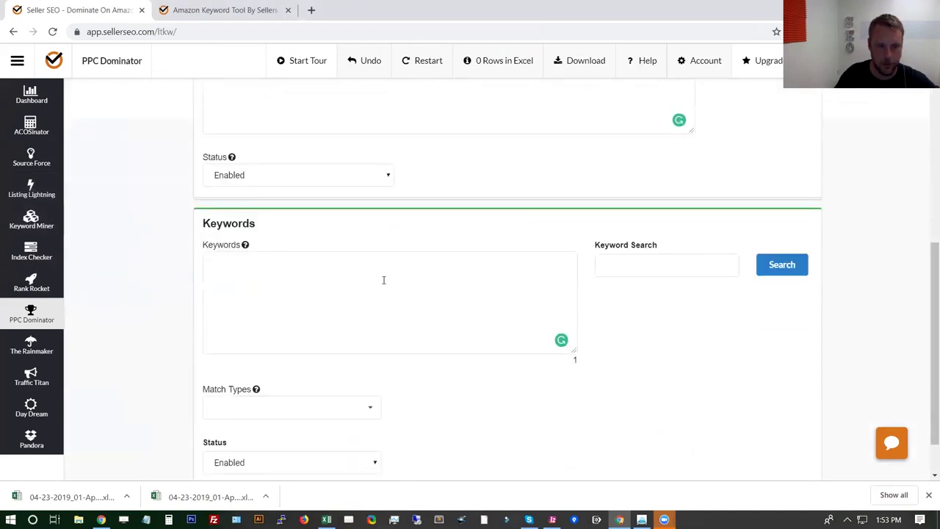
pyautogui.click(351, 282)
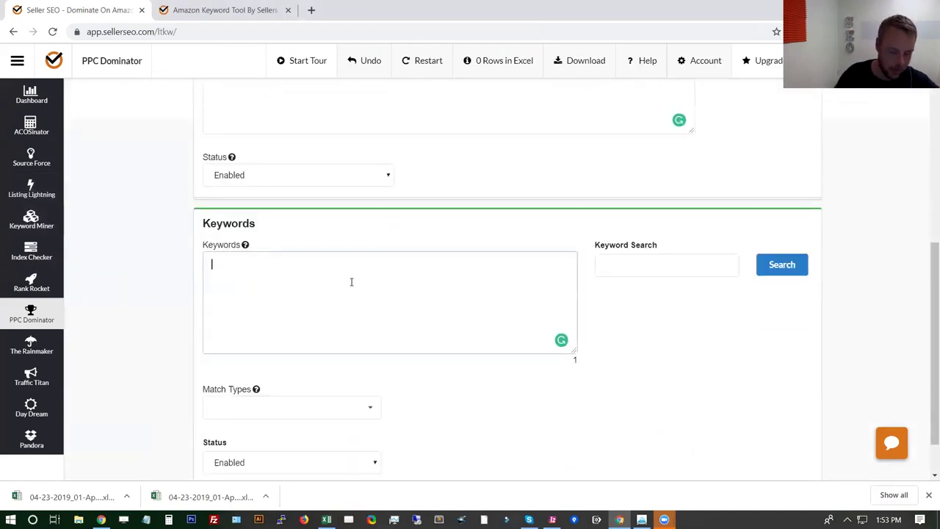
pyautogui.hotkey('ctrl', 'v')
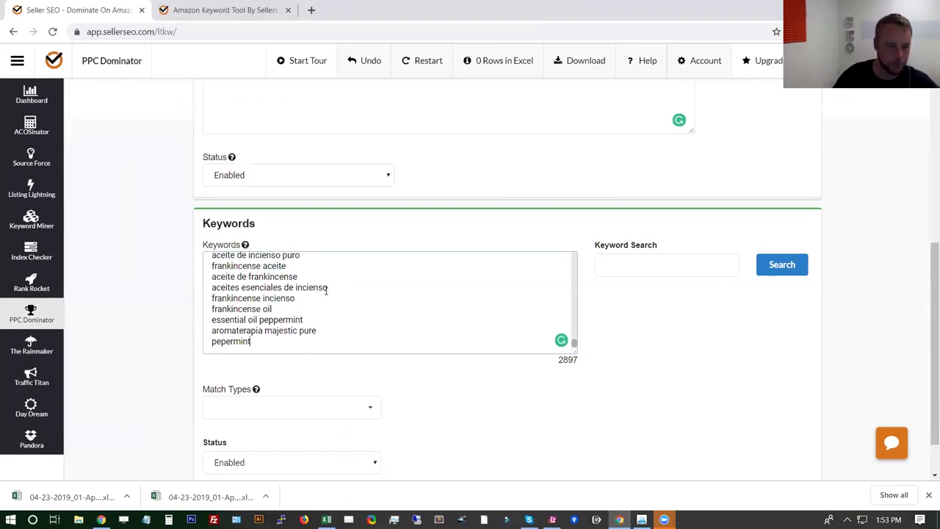
# - Look through the pasted keywords from the end of the list back to its first entries, and check the ad group details
pyautogui.scroll(10, 326, 291)
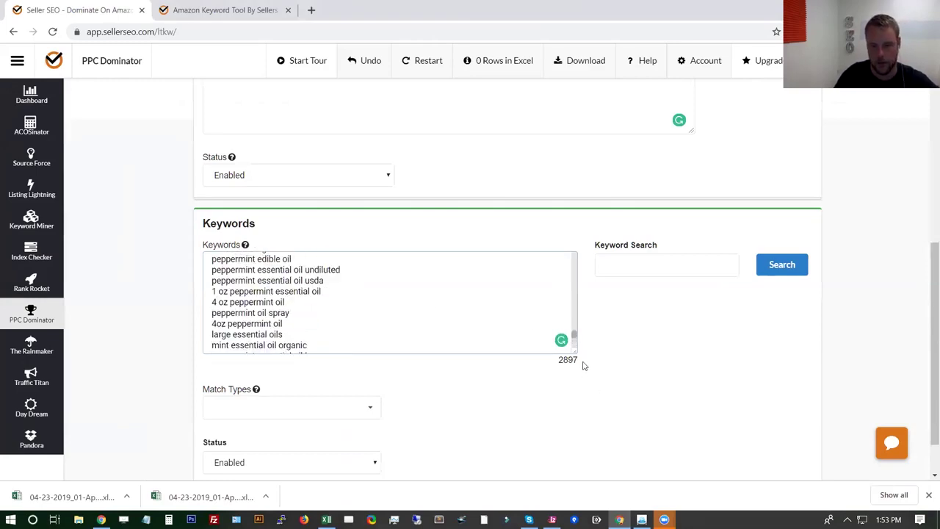
pyautogui.rightClick(575, 340)
pyautogui.click(306, 287)
pyautogui.scroll(10, 294, 297)
pyautogui.scroll(10, 291, 304)
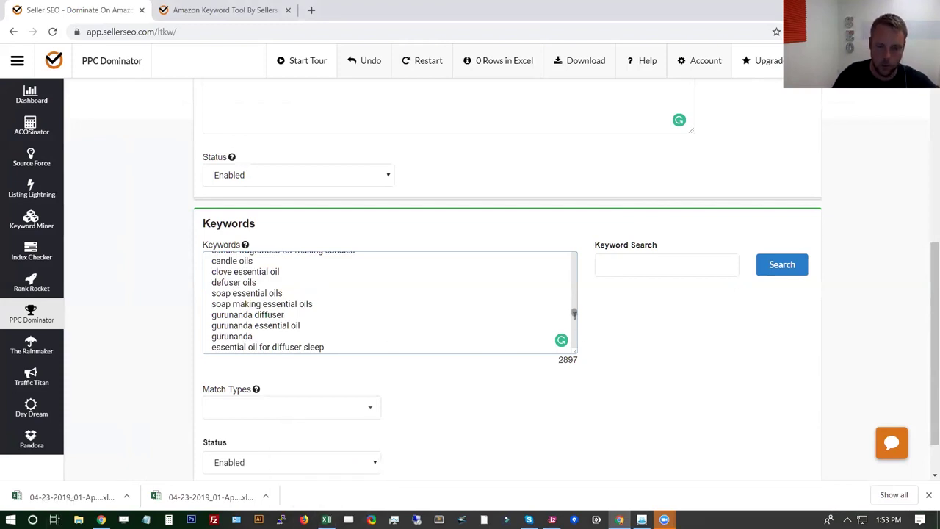
pyautogui.scroll(10, 574, 284)
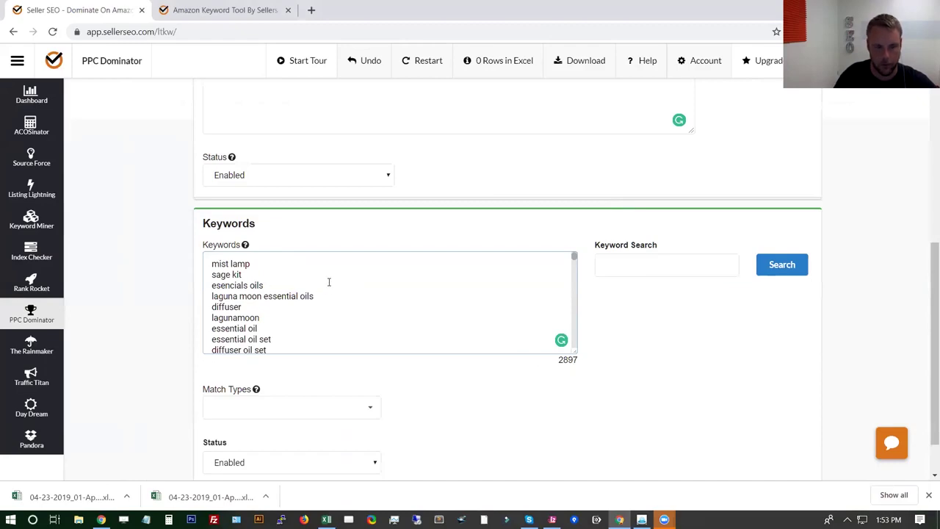
pyautogui.scroll(-1, 560, 418)
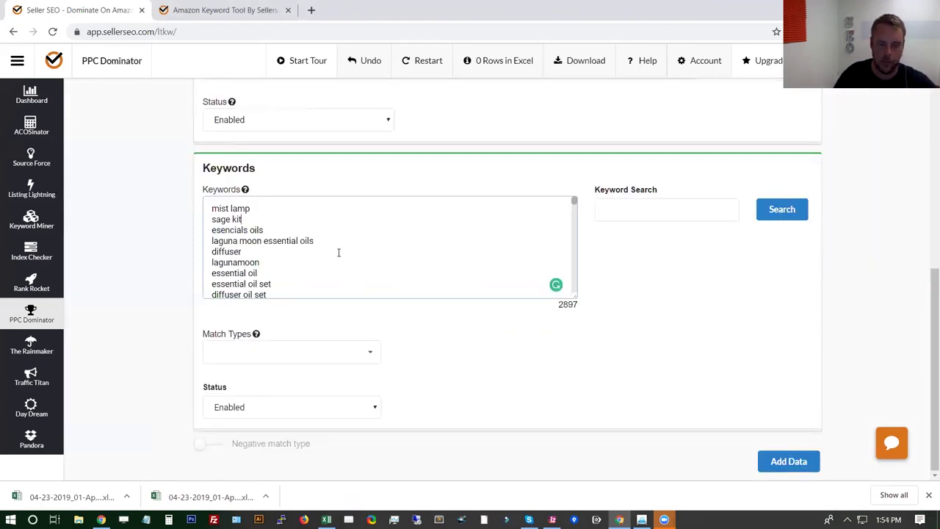
pyautogui.scroll(3, 339, 252)
pyautogui.scroll(-2, 338, 250)
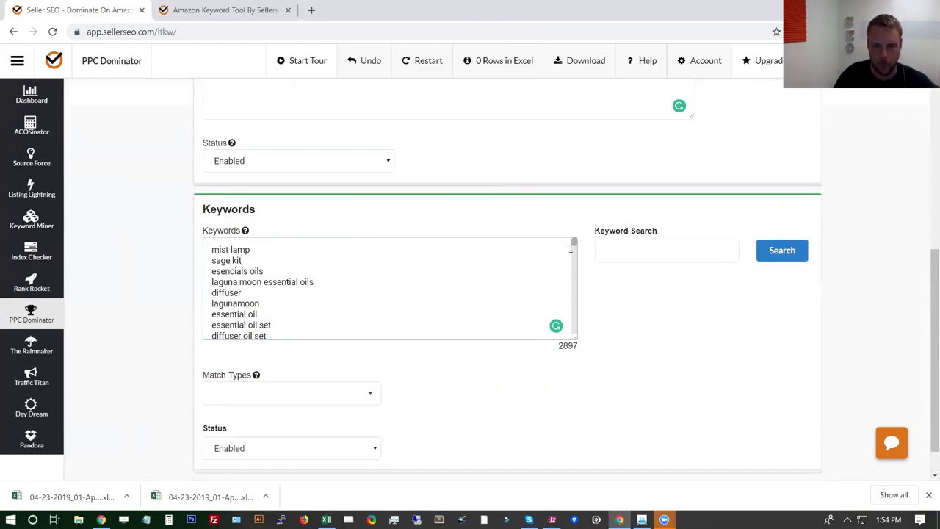
pyautogui.moveTo(574, 241); pyautogui.dragTo(527, 214)
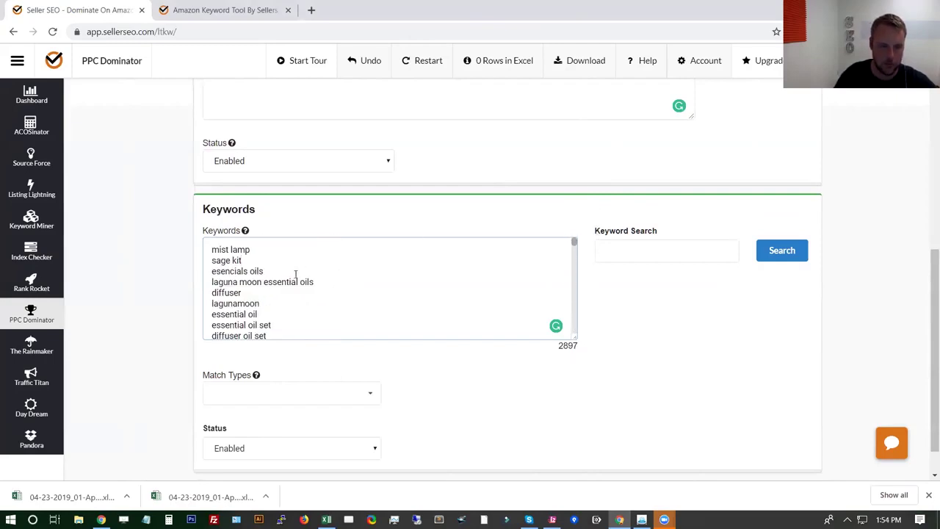
pyautogui.scroll(-1, 147, 365)
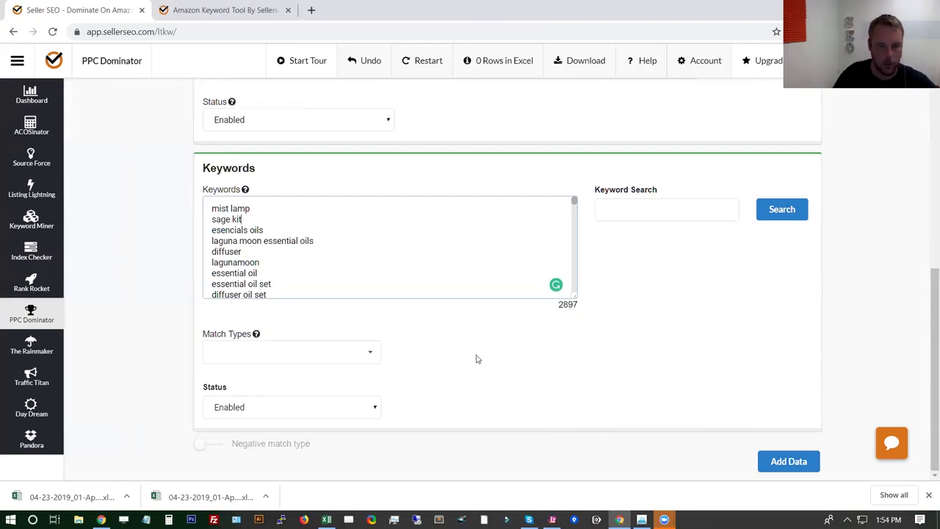
pyautogui.scroll(6, 489, 208)
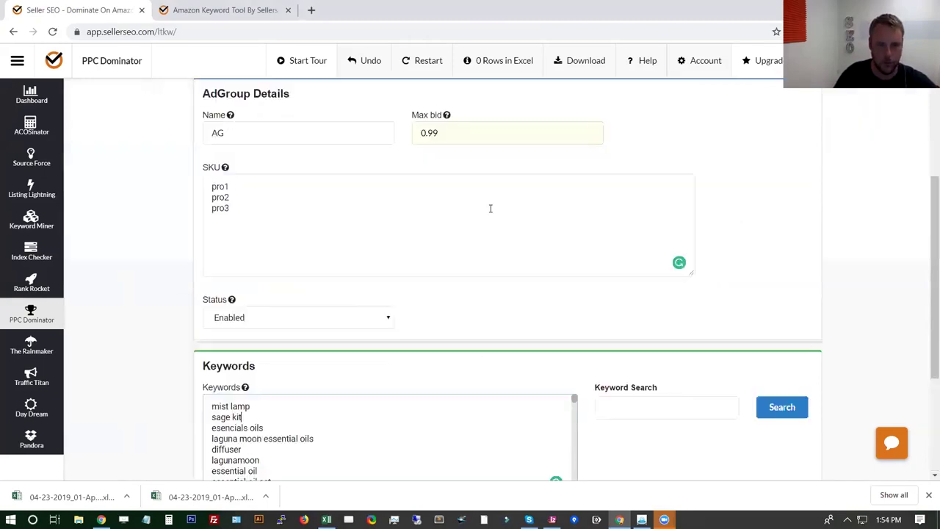
# - Add the Broad, Phrase and Exact match types to the keywords and set the broad bid to 0.50
pyautogui.scroll(-6, 489, 207)
pyautogui.click(283, 351)
pyautogui.click(219, 374)
pyautogui.click(218, 376)
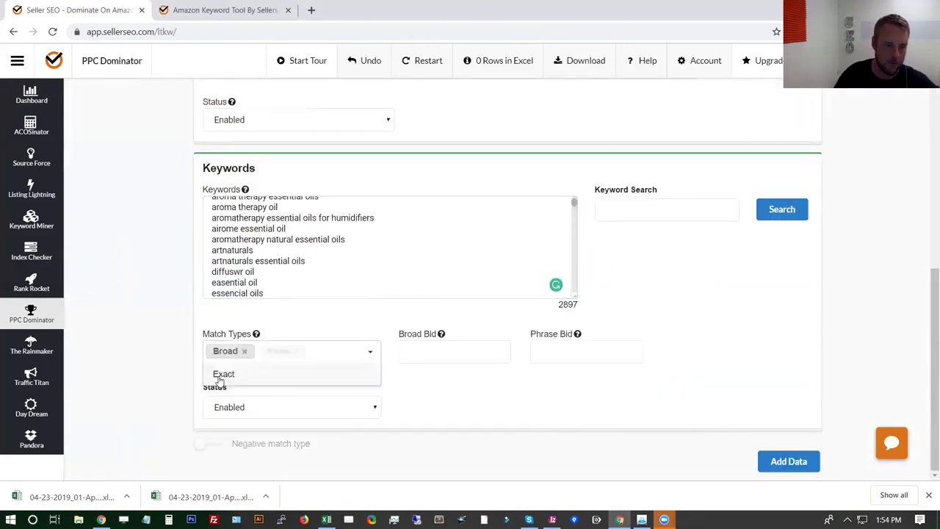
pyautogui.click(215, 376)
pyautogui.click(441, 356)
pyautogui.write('0.50')
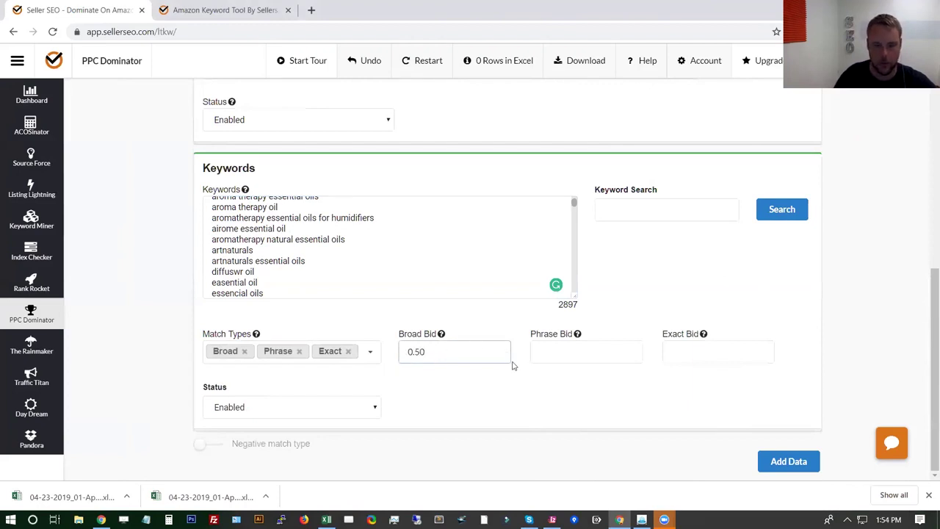
# - Highlight the keyword "diffuser" at the start of the list and change the broad bid to 0.30
pyautogui.scroll(5, 277, 245)
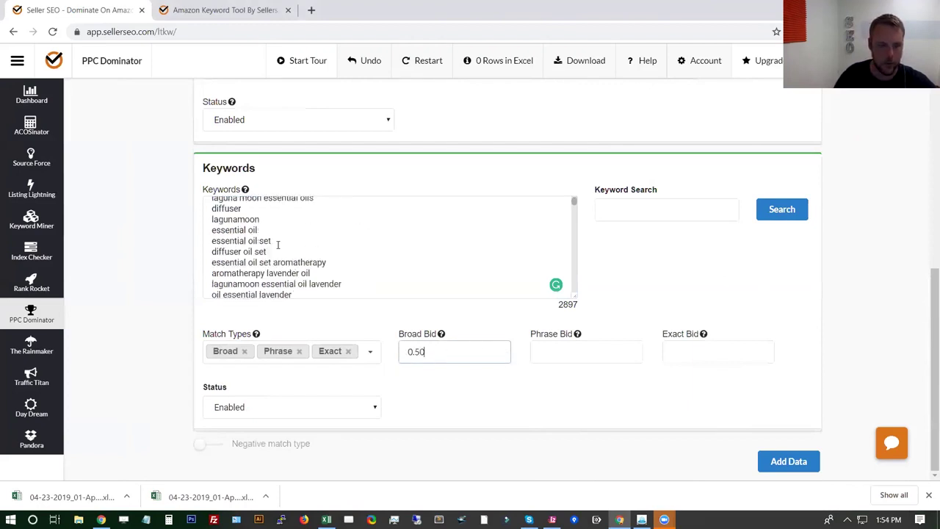
pyautogui.doubleClick(235, 251)
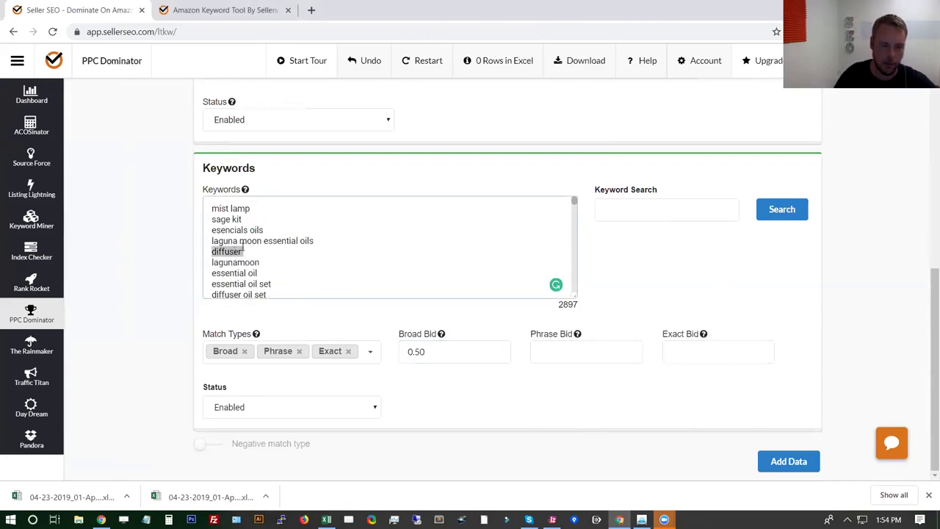
pyautogui.click(477, 355)
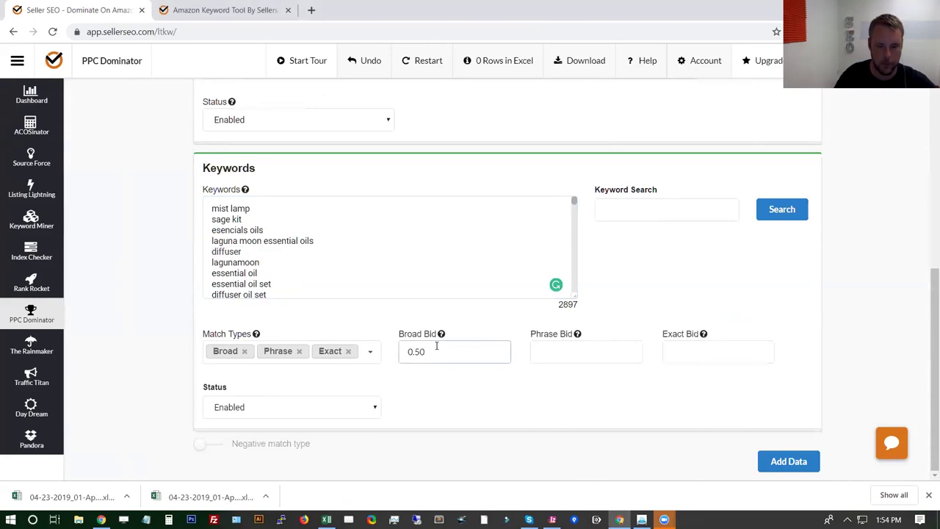
pyautogui.press('BackSpace')
pyautogui.write('30')
pyautogui.click(591, 349)
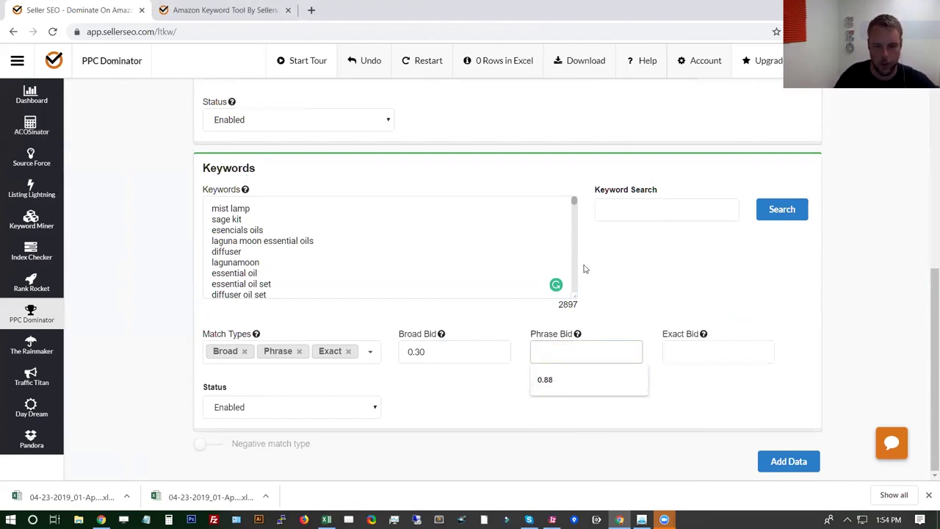
pyautogui.click(409, 244)
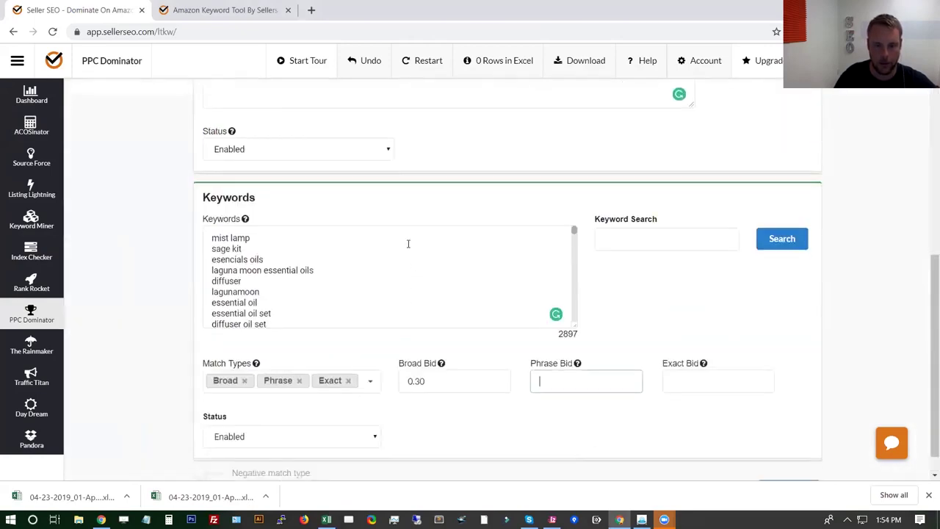
pyautogui.click(576, 199)
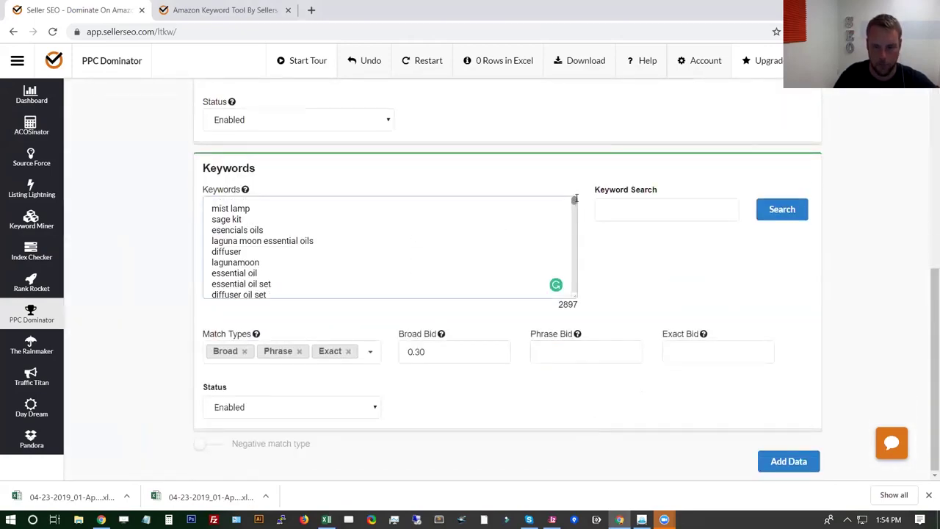
pyautogui.moveTo(574, 200); pyautogui.dragTo(574, 199)
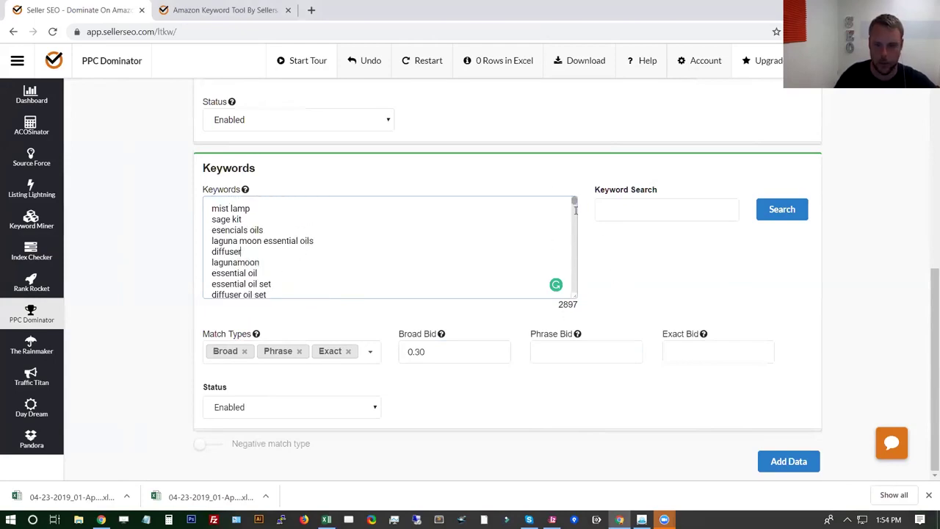
pyautogui.moveTo(574, 202)
pyautogui.mouseDown()
pyautogui.moveTo(573, 243)
pyautogui.moveTo(574, 199)
pyautogui.mouseUp()
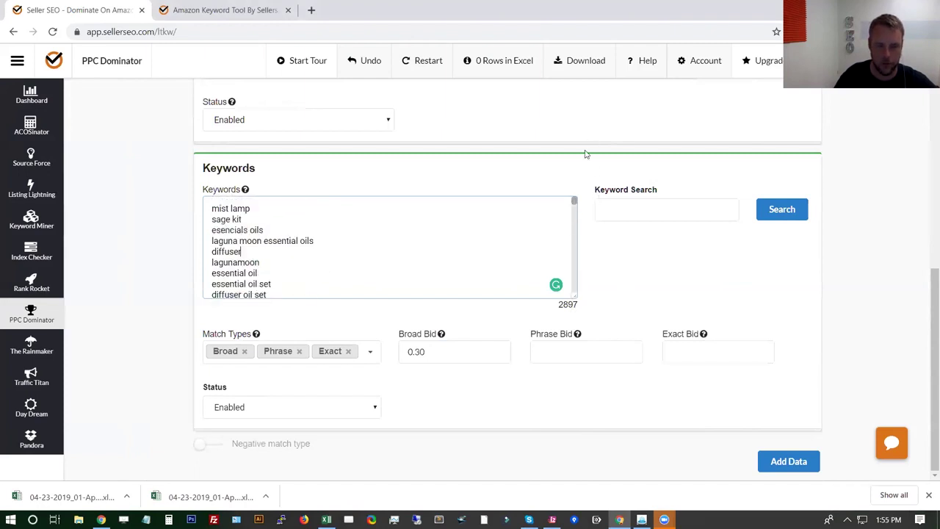
pyautogui.click(595, 355)
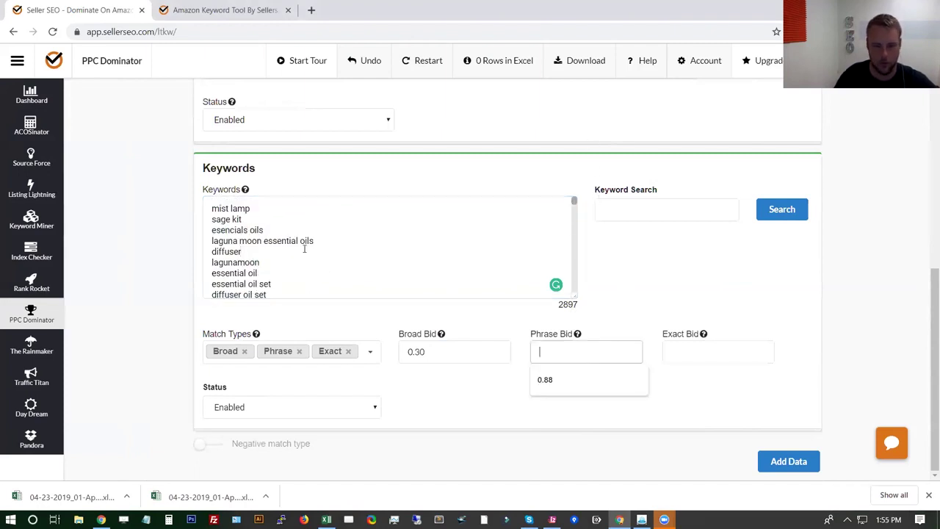
pyautogui.click(424, 397)
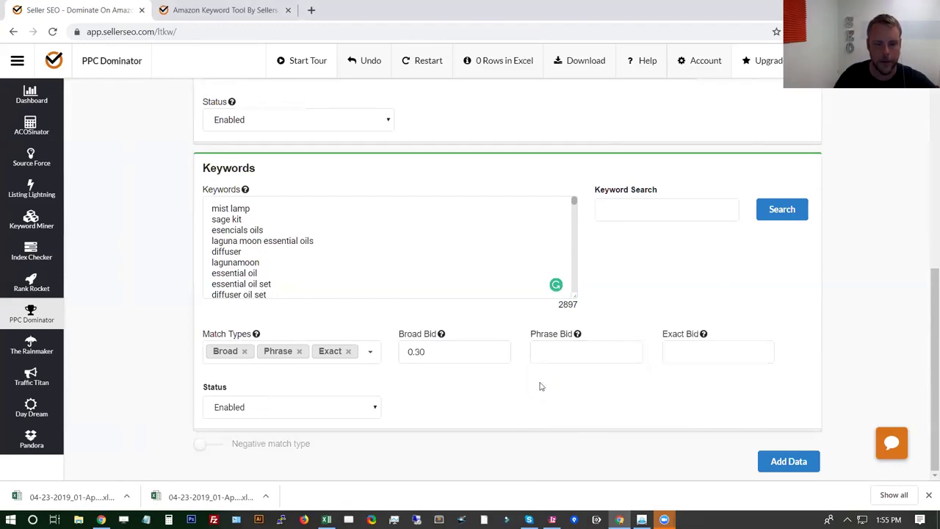
# - Set the phrase bid to 0.88 and the exact bid to 1.11
pyautogui.click(542, 356)
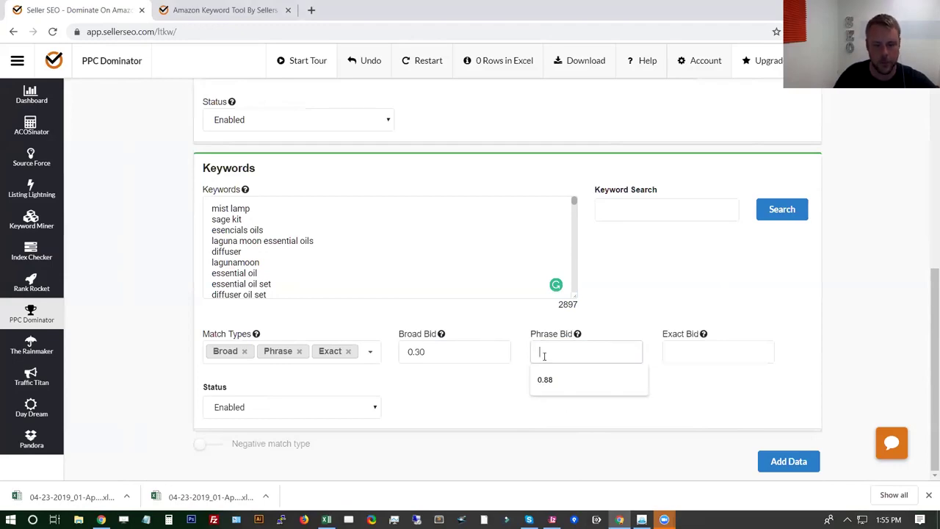
pyautogui.click(560, 380)
pyautogui.click(704, 355)
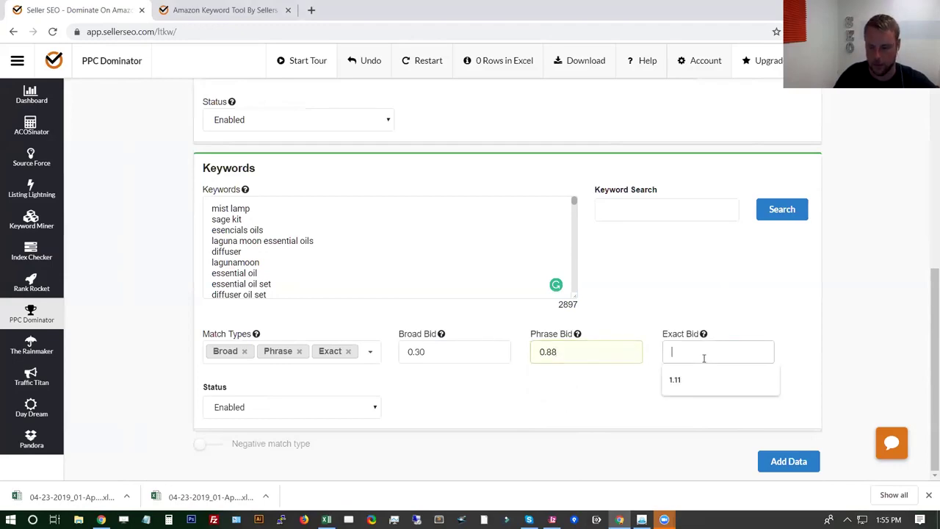
pyautogui.click(699, 382)
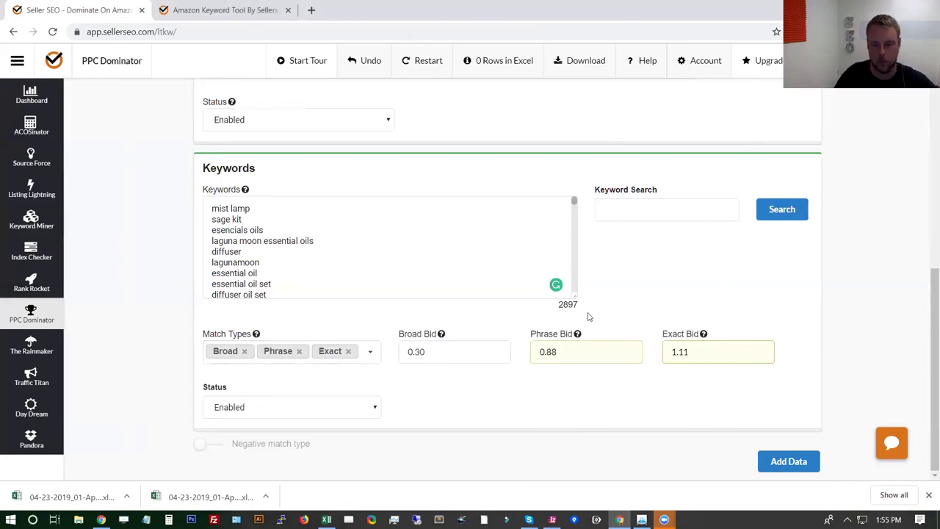
# - Review the campaign details, the keyword list and the bids for the three match types
pyautogui.scroll(10, 591, 313)
pyautogui.scroll(-10, 589, 315)
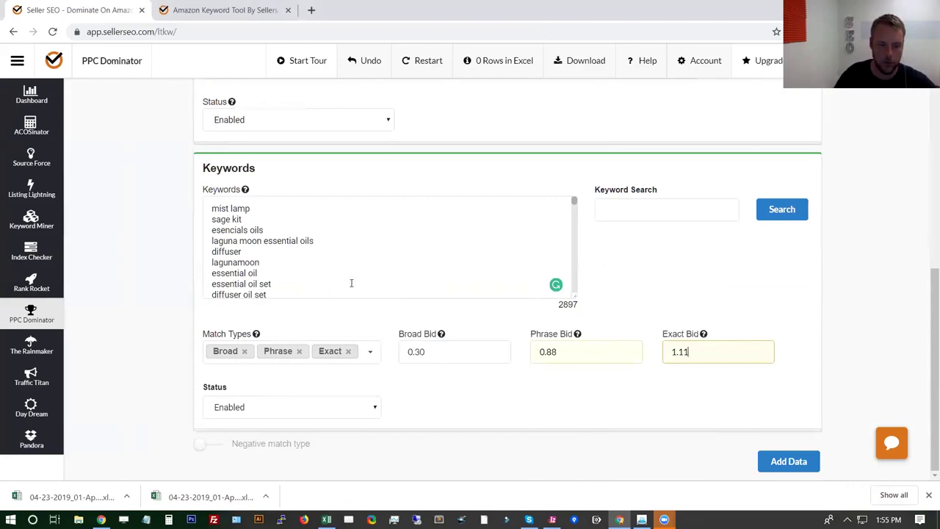
pyautogui.click(432, 352)
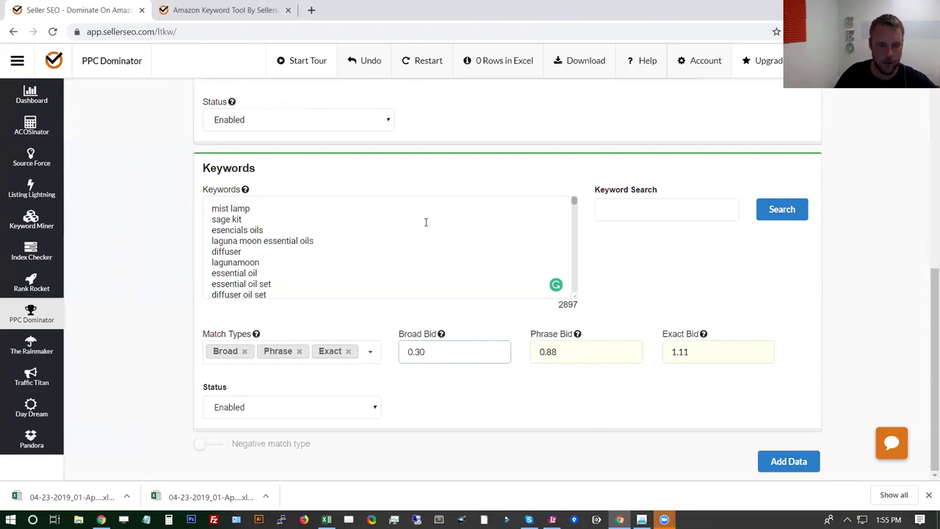
pyautogui.click(584, 360)
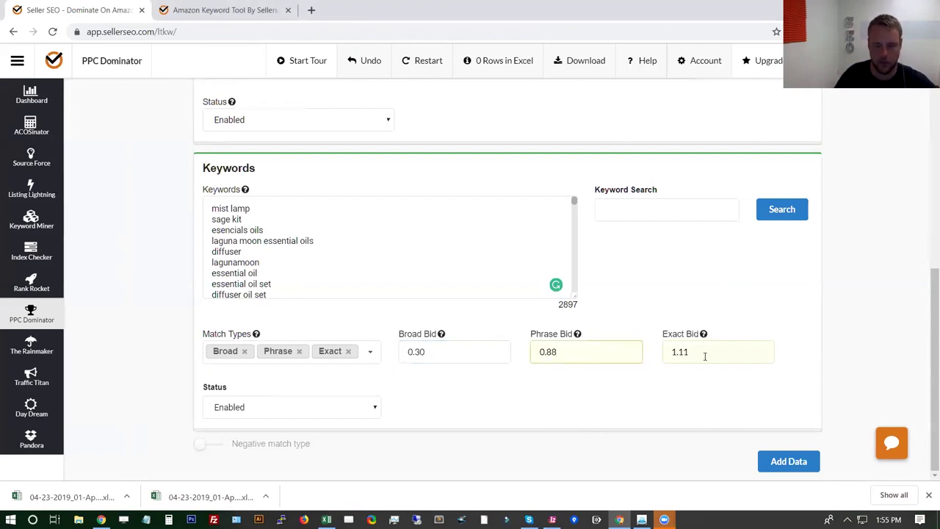
pyautogui.scroll(-5, 299, 279)
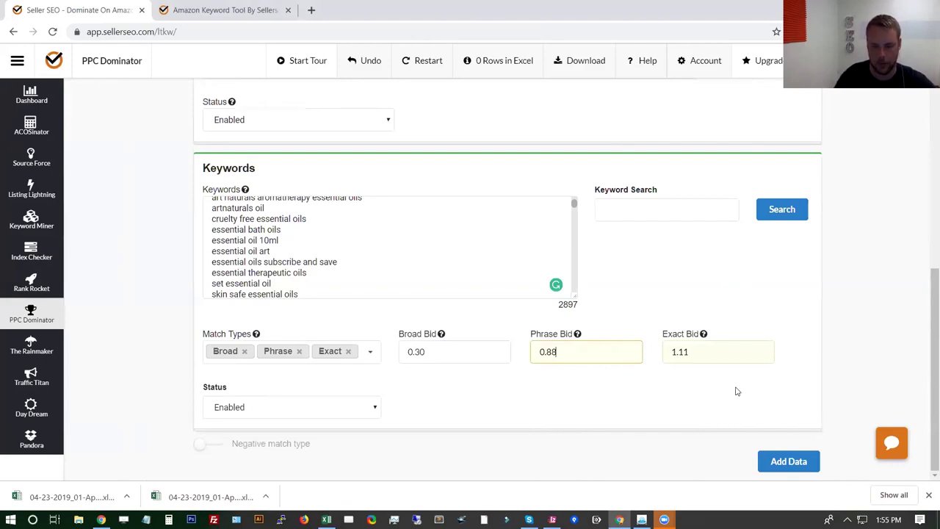
pyautogui.scroll(10, 738, 392)
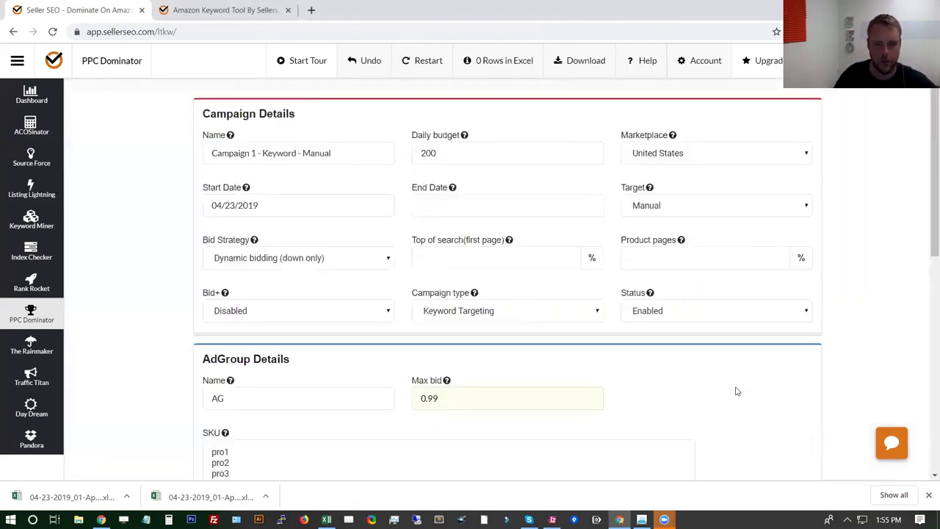
pyautogui.scroll(-6, 738, 392)
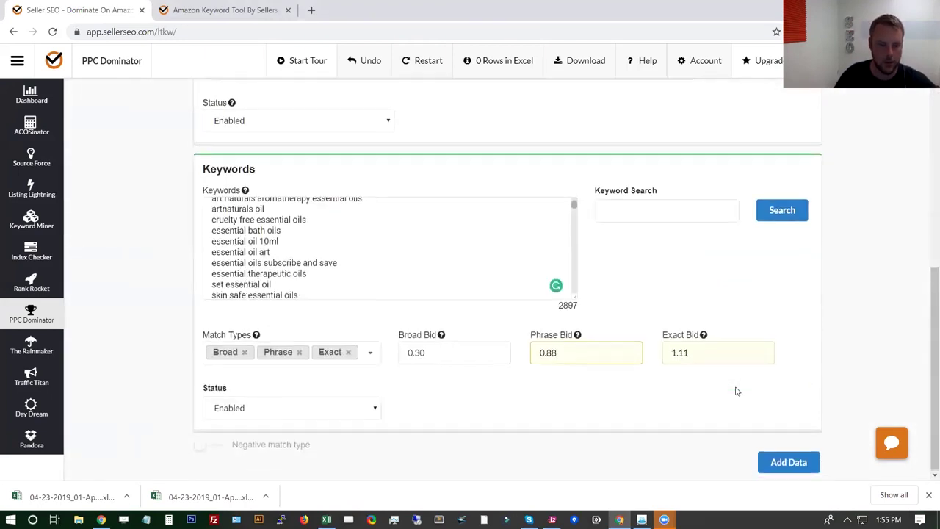
# - Recheck the campaign details, ad group SKUs, keyword list and match-type bids ahead of adding the data
pyautogui.scroll(3, 737, 391)
pyautogui.scroll(-3, 738, 391)
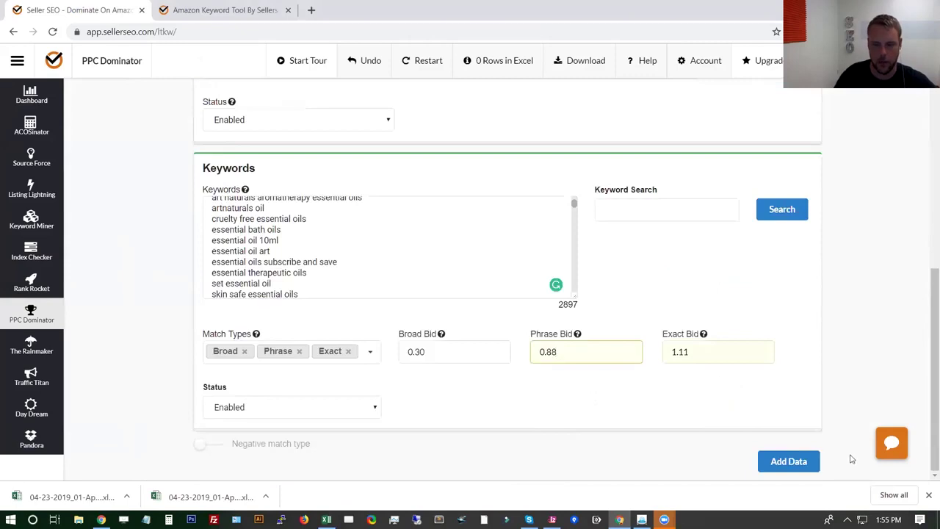
pyautogui.rightClick(687, 351)
pyautogui.scroll(6, 686, 357)
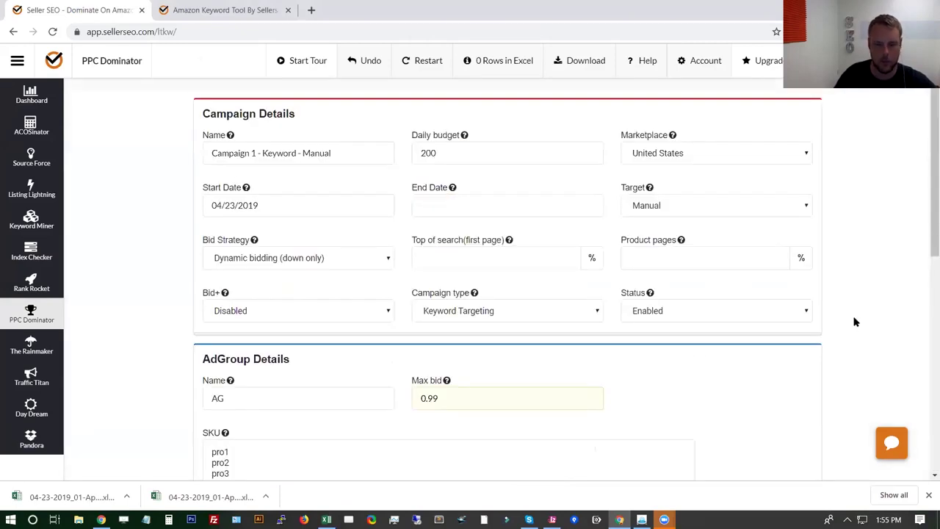
pyautogui.scroll(-6, 854, 322)
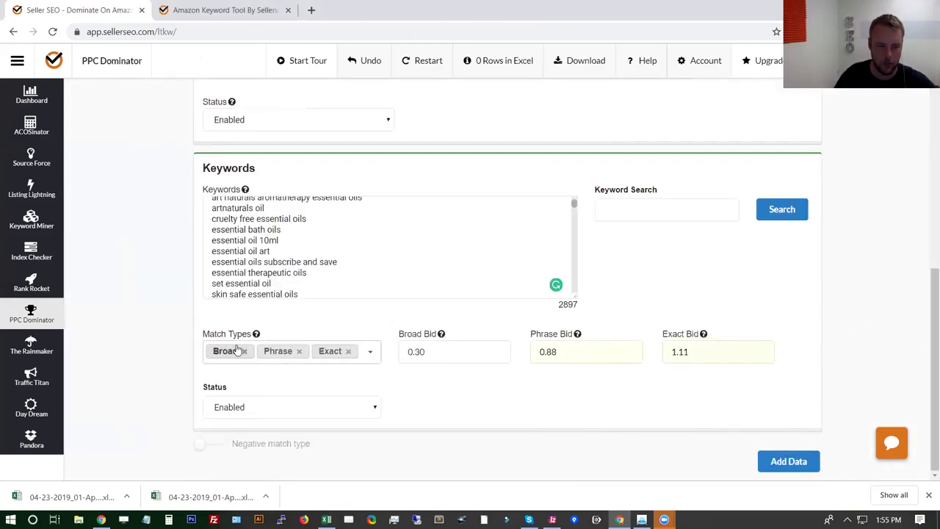
pyautogui.scroll(4, 324, 308)
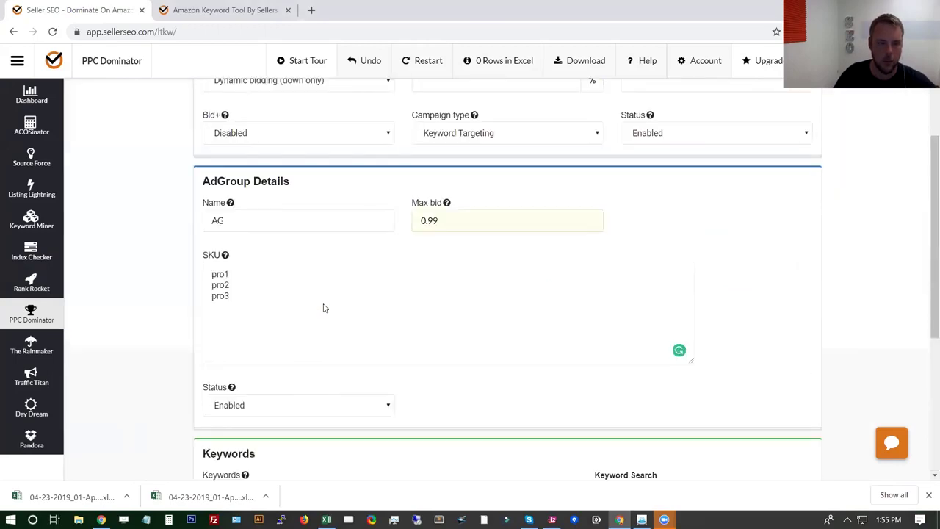
pyautogui.scroll(-4, 276, 320)
pyautogui.scroll(-8, 298, 255)
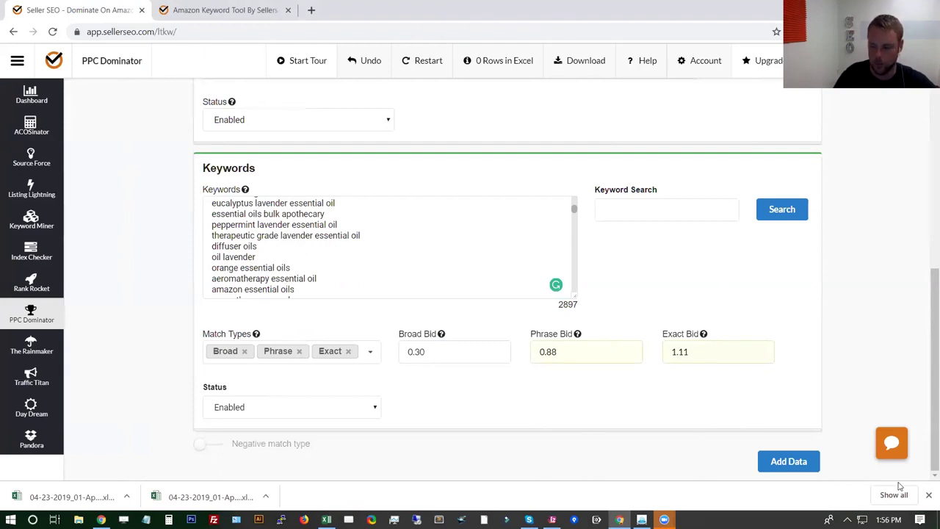
# - Add the campaign data to the bulk sheet, and open the downloaded campaign workbook in Excel
pyautogui.click(811, 468)
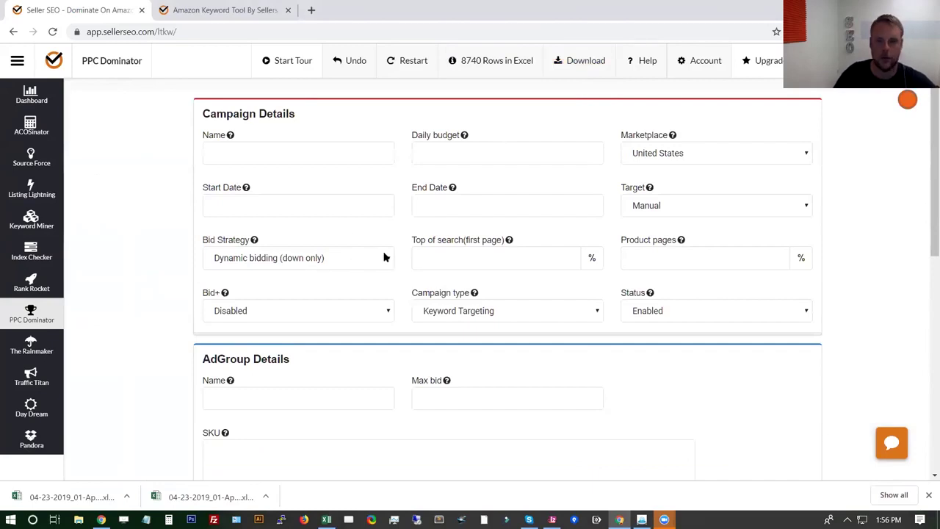
pyautogui.scroll(-2, 541, 352)
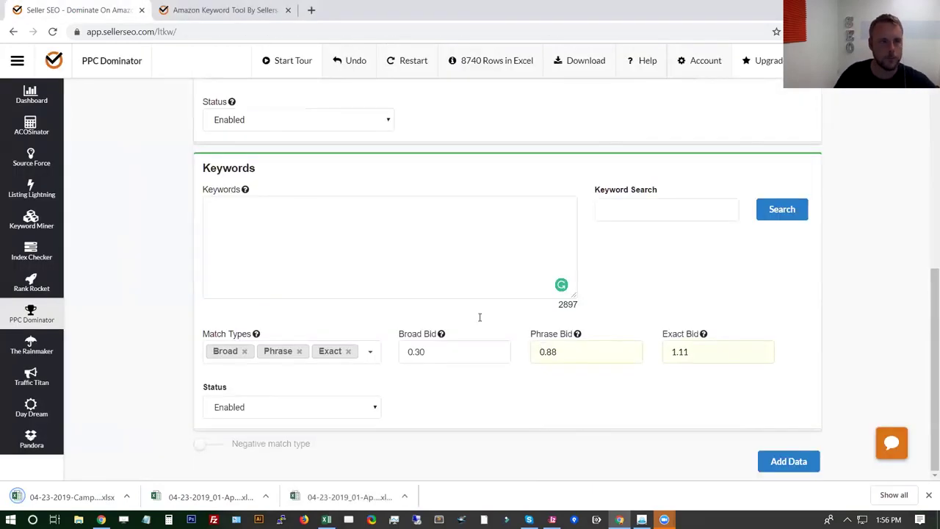
pyautogui.click(52, 494)
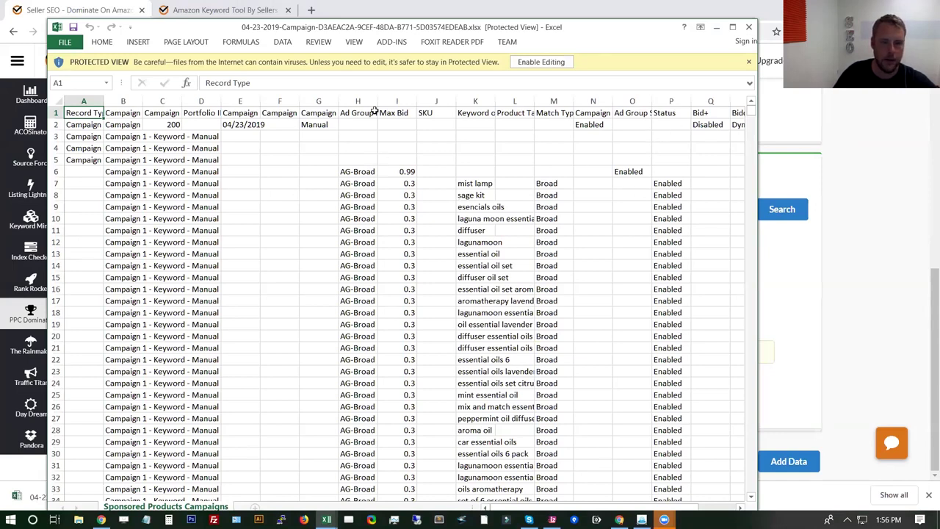
# - Widen the Ad Group Name column and examine the ad groups, keywords and bids in the broad match rows
pyautogui.moveTo(378, 100); pyautogui.dragTo(423, 101)
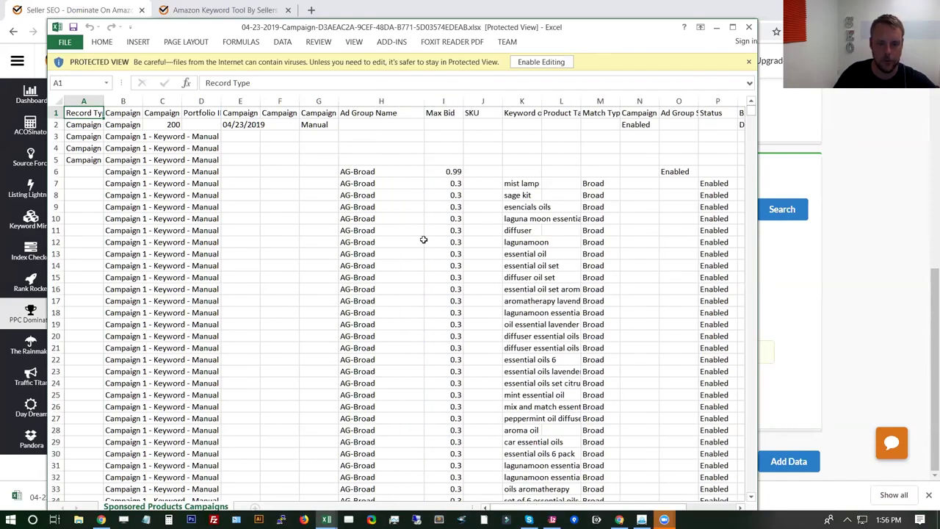
pyautogui.scroll(-1, 423, 240)
pyautogui.scroll(-20, 423, 239)
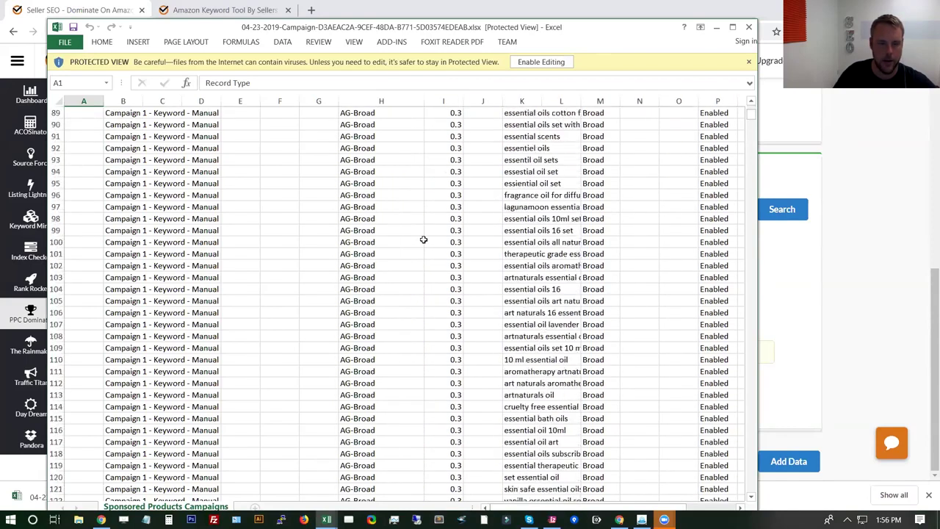
pyautogui.scroll(-20, 423, 239)
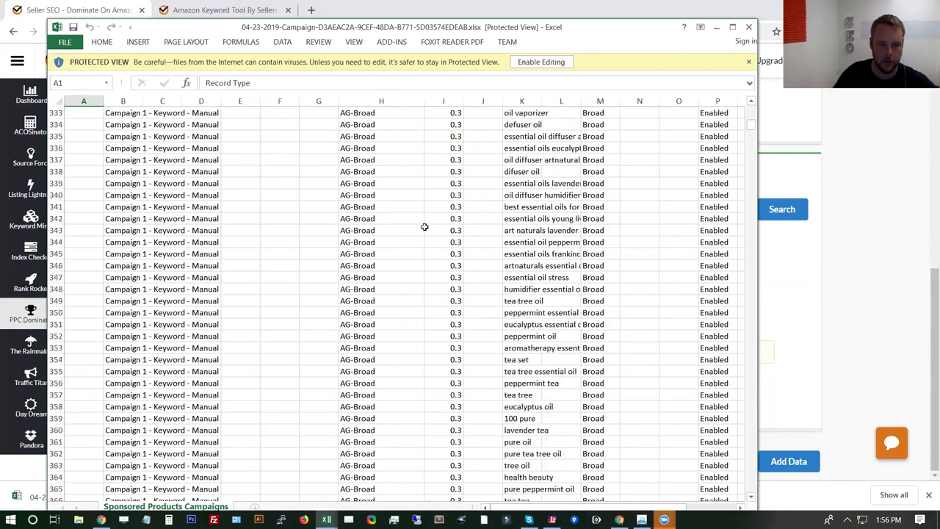
pyautogui.scroll(-20, 424, 227)
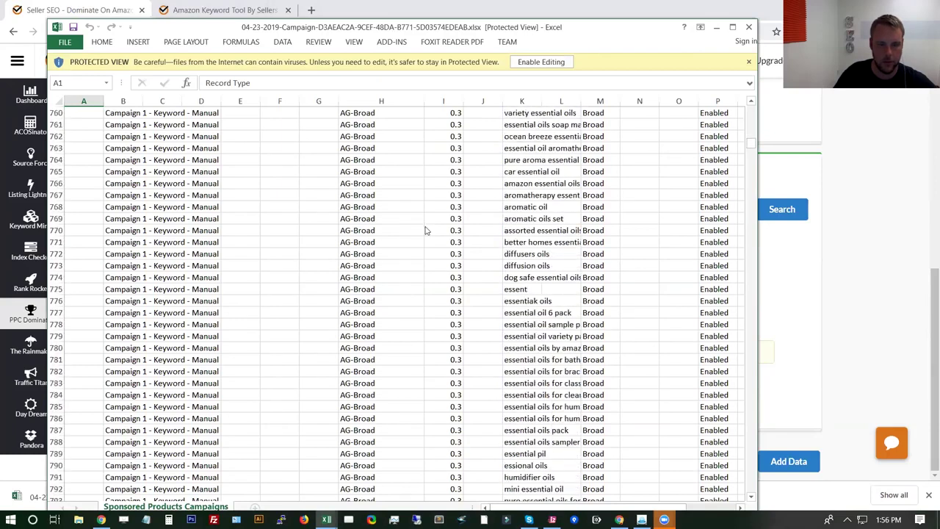
pyautogui.scroll(-20, 424, 230)
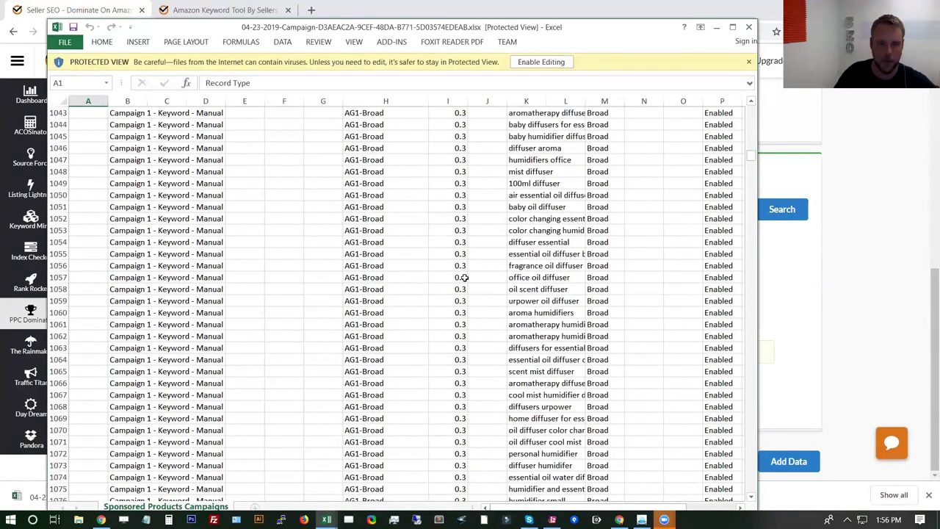
pyautogui.scroll(-20, 369, 209)
pyautogui.scroll(-19, 386, 182)
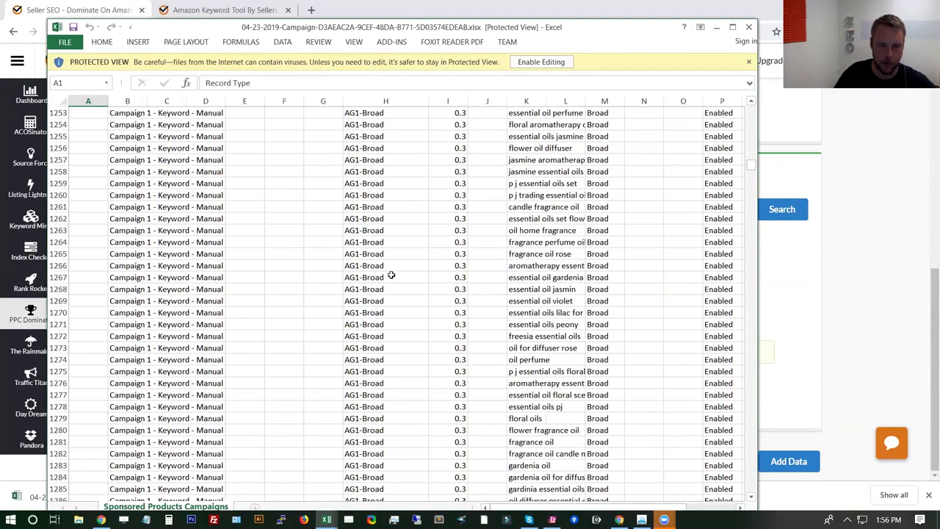
pyautogui.scroll(-20, 392, 266)
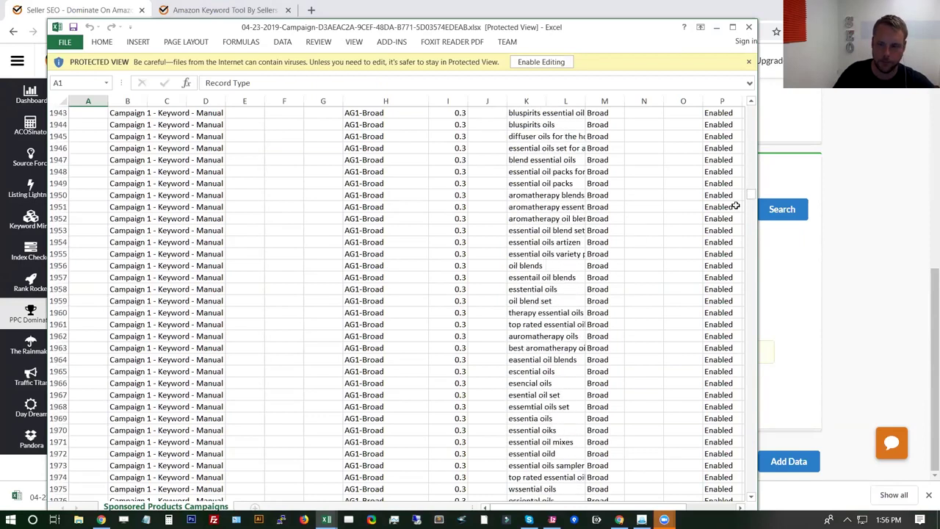
# - Examine the remaining broad rows and the phrase match rows further down, and return to the start of the sheet
pyautogui.moveTo(751, 195); pyautogui.dragTo(750, 215)
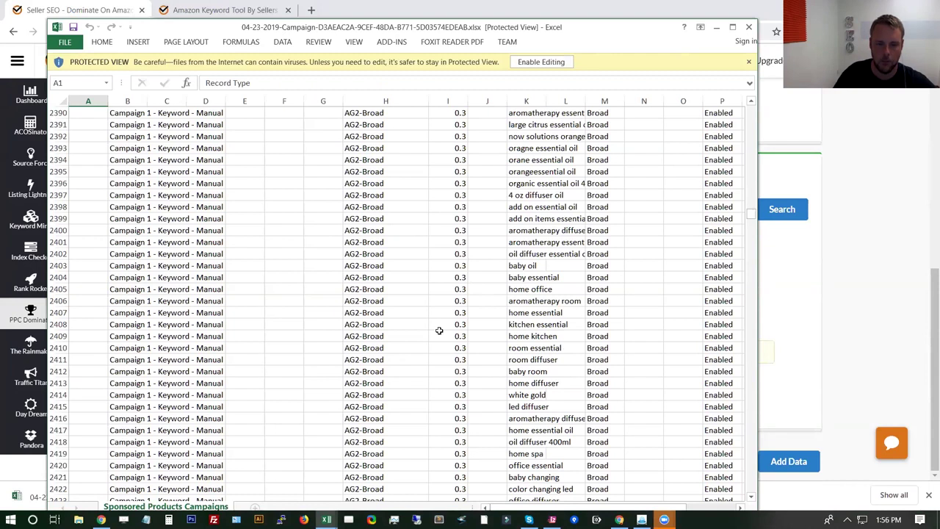
pyautogui.scroll(-20, 438, 330)
pyautogui.scroll(-20, 439, 330)
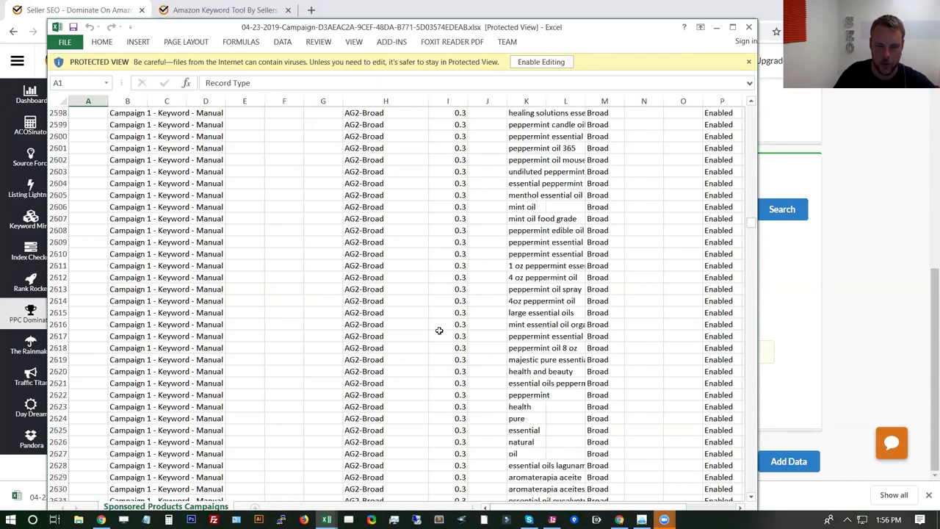
pyautogui.scroll(-20, 441, 329)
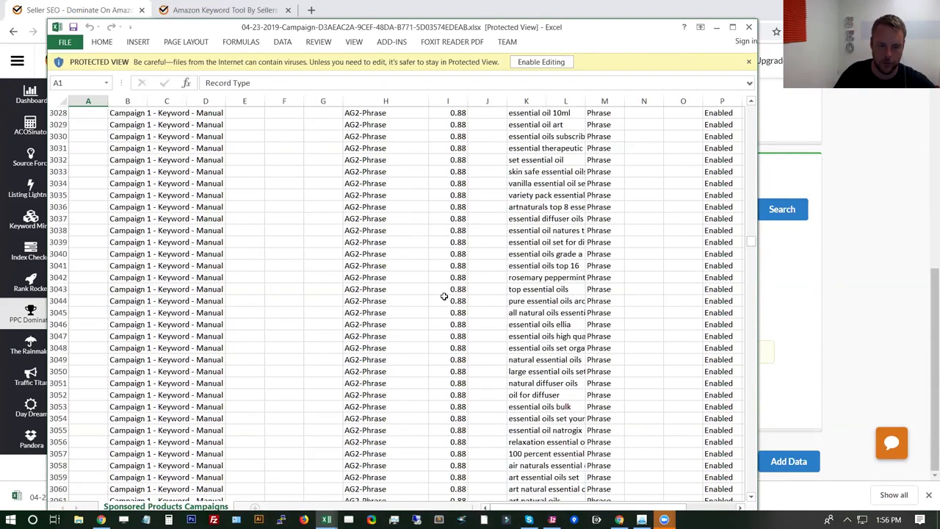
pyautogui.scroll(-20, 458, 241)
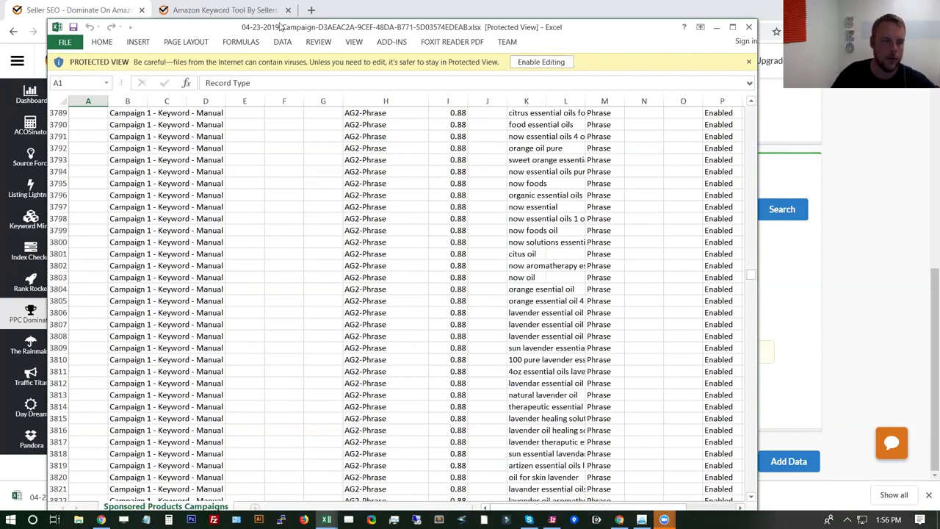
pyautogui.moveTo(750, 279); pyautogui.dragTo(750, 111)
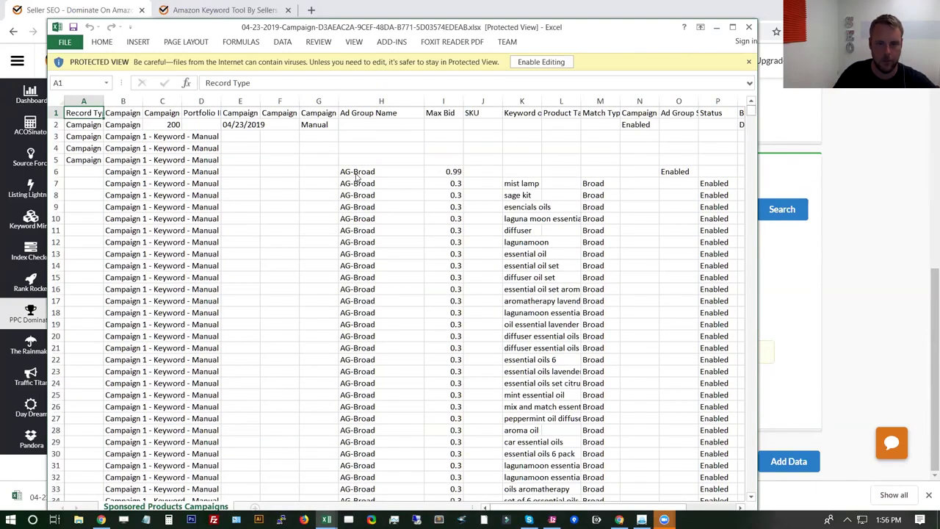
# - Maximize the campaign workbook and look over its full set of columns and keyword rows
pyautogui.doubleClick(747, 22)
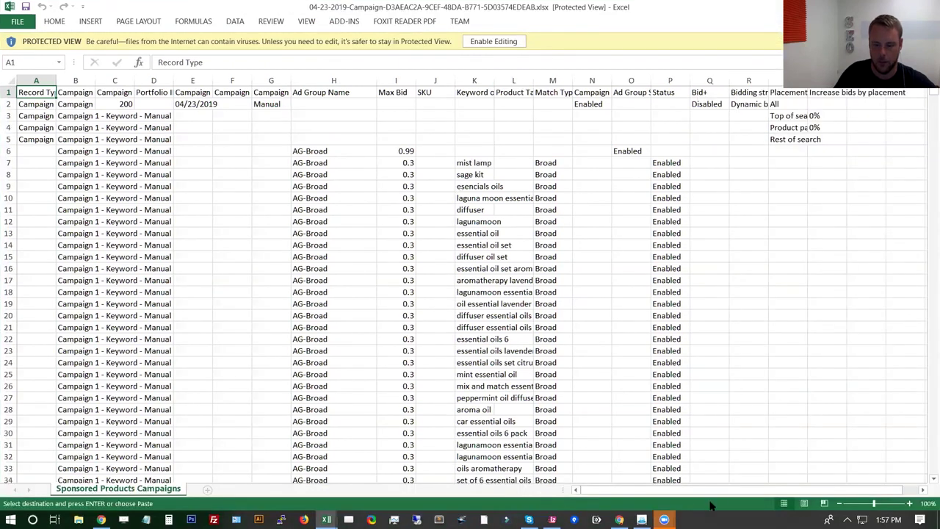
pyautogui.scroll(-20, 693, 345)
pyautogui.scroll(-20, 694, 343)
pyautogui.scroll(20, 693, 343)
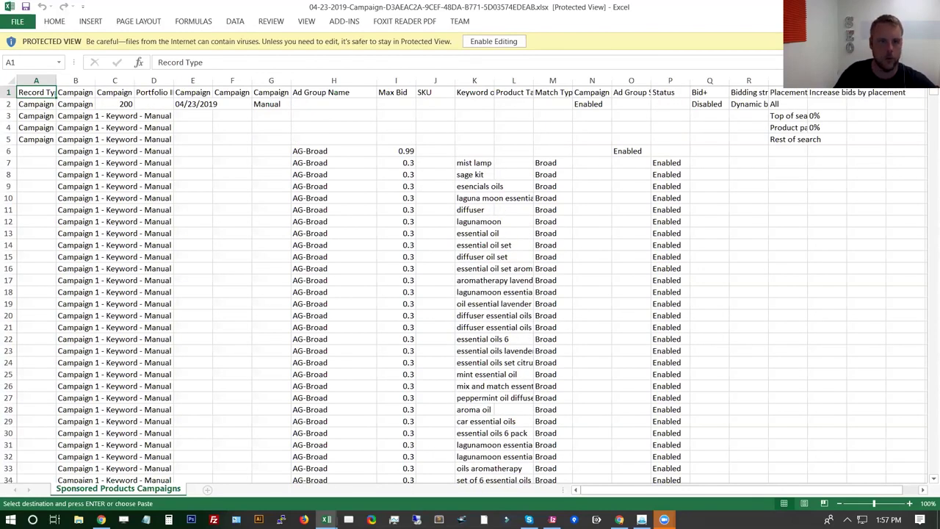
# - Minimize the KeywordIdea workbook and switch back to PPC Dominator in the browser
pyautogui.hotkey('alt', 'Tab')
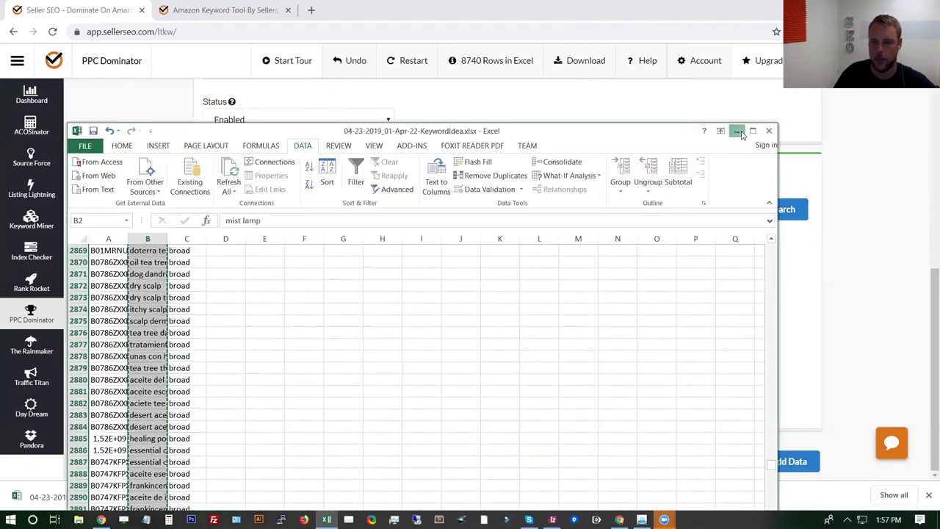
pyautogui.click(140, 179)
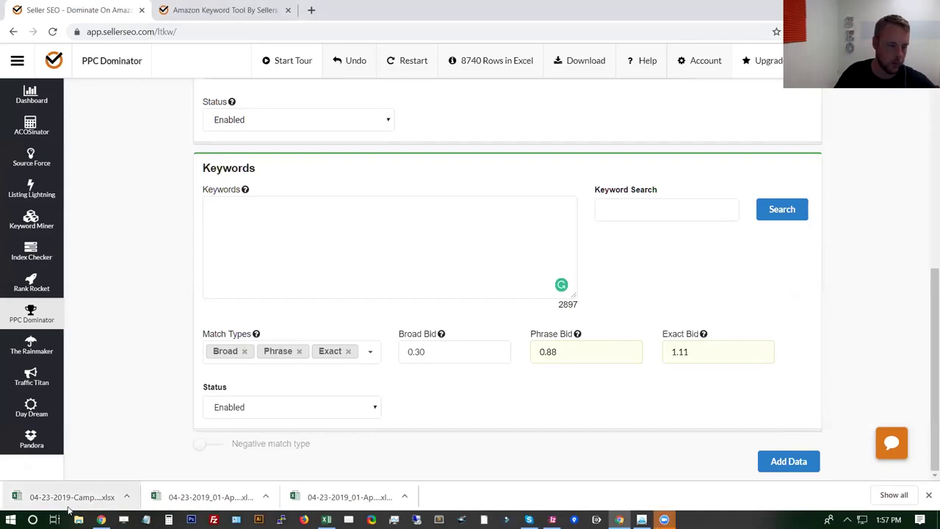